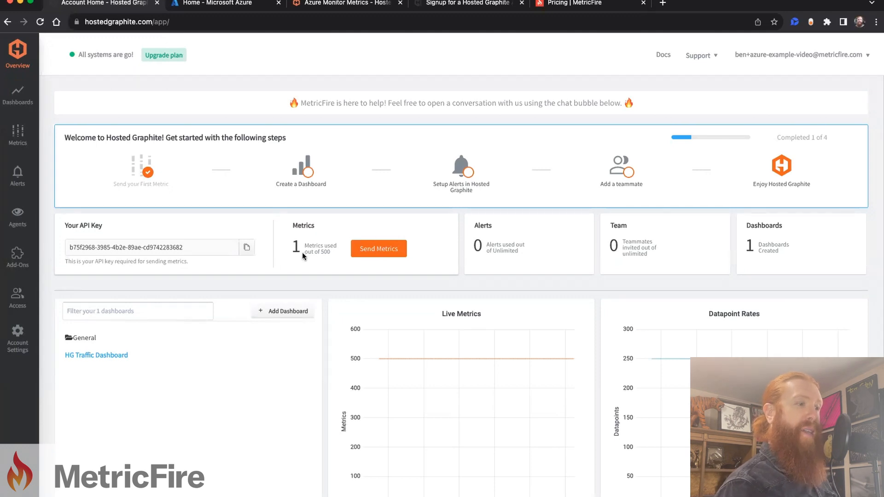
# Step: Open the Azure accounts page among the Hosted Graphite add-ons
pyautogui.moveTo(13, 250)
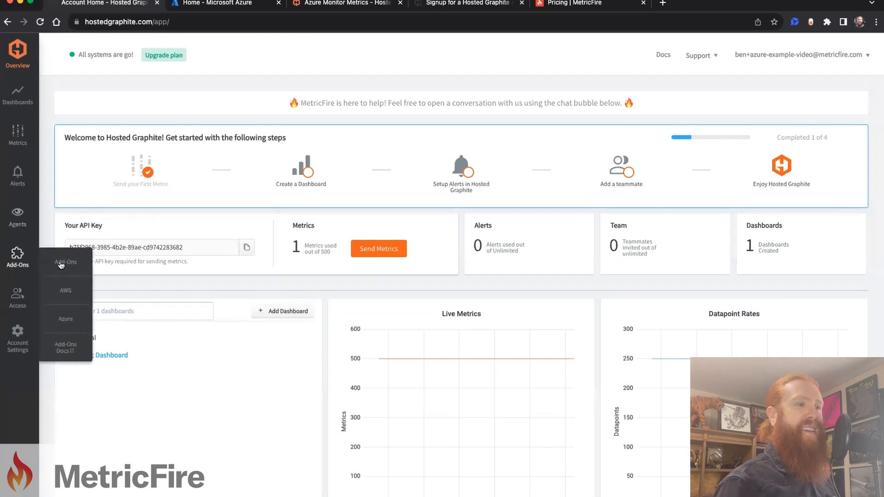
pyautogui.click(65, 320)
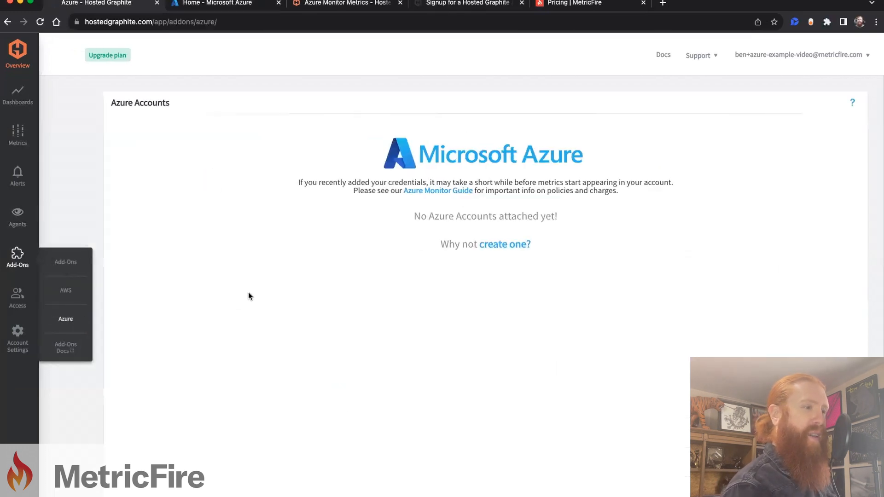
# Step: Review the Tenant ID, Subscription and Client Info instructions in the Hosted Graphite documentation for Azure Monitor metrics
pyautogui.click(216, 4)
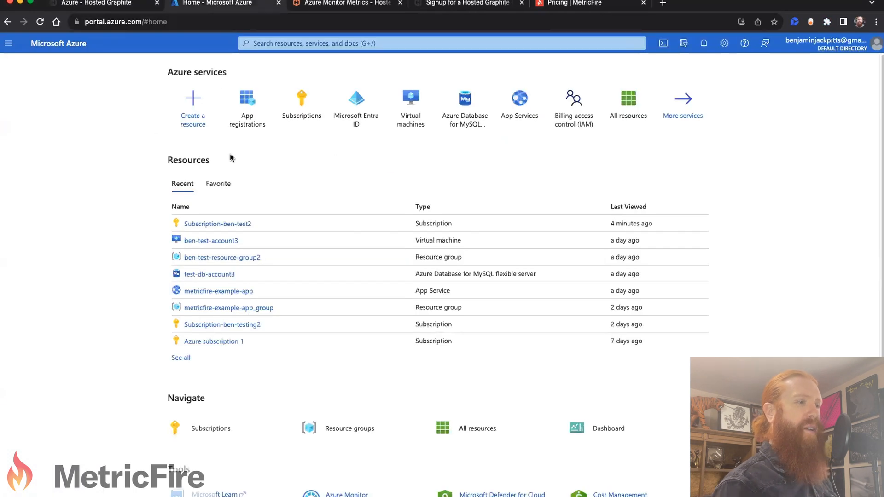
pyautogui.click(344, 4)
pyautogui.scroll(-10, 387, 145)
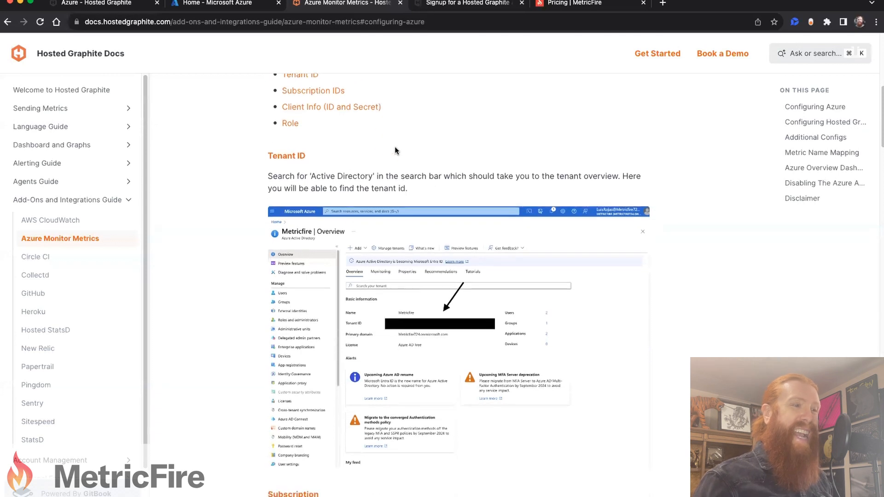
pyautogui.scroll(-10, 397, 161)
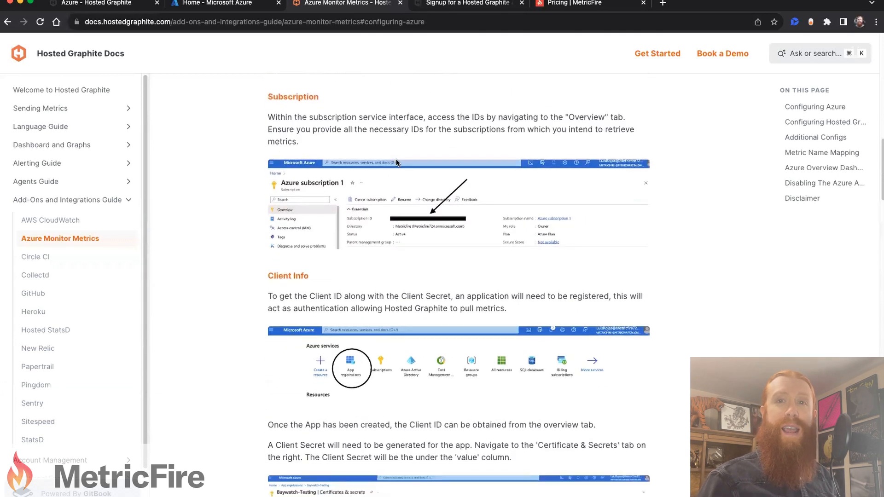
pyautogui.scroll(-1, 396, 160)
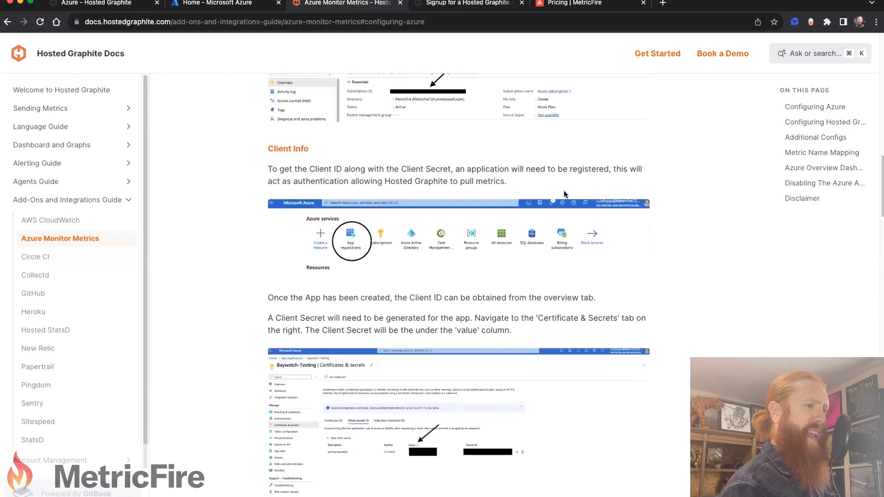
pyautogui.tripleClick(488, 182)
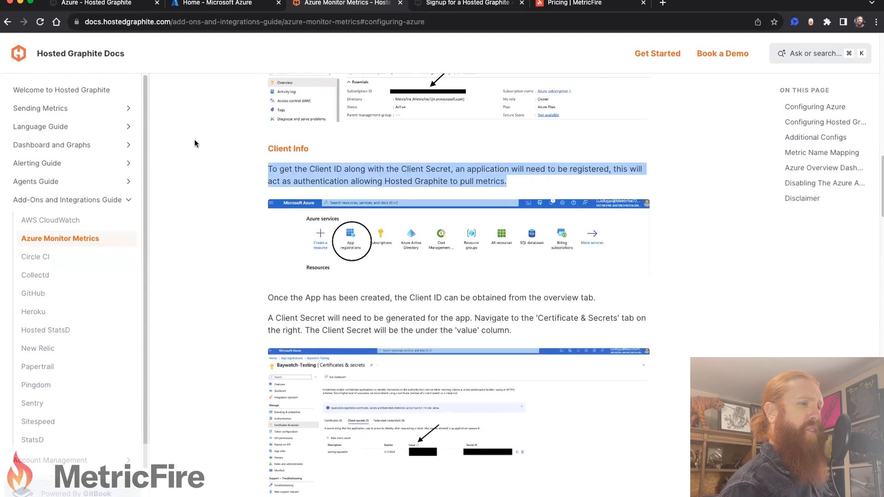
# Step: Switch to the Azure portal and open the ben-test-registration app from the app registrations
pyautogui.click(205, 4)
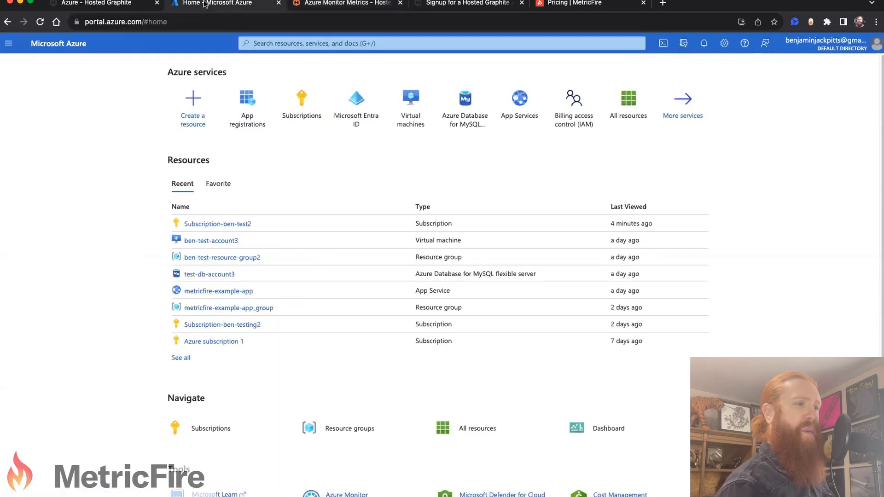
pyautogui.click(236, 105)
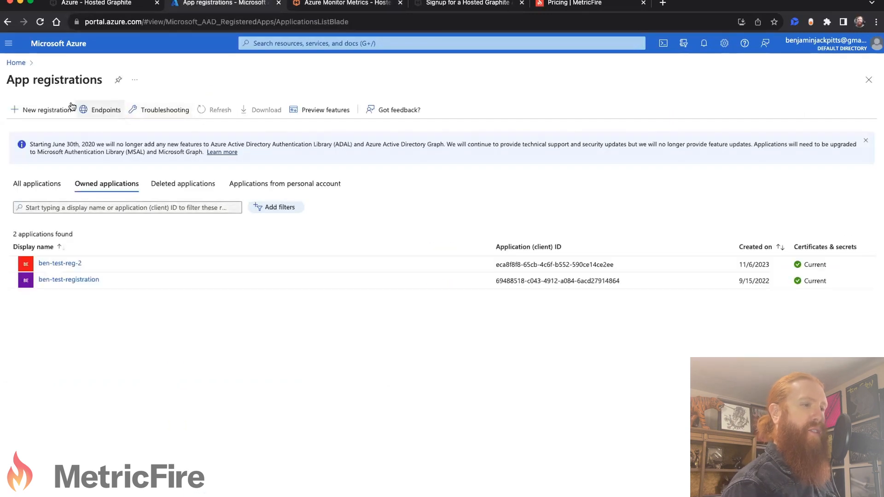
pyautogui.click(58, 109)
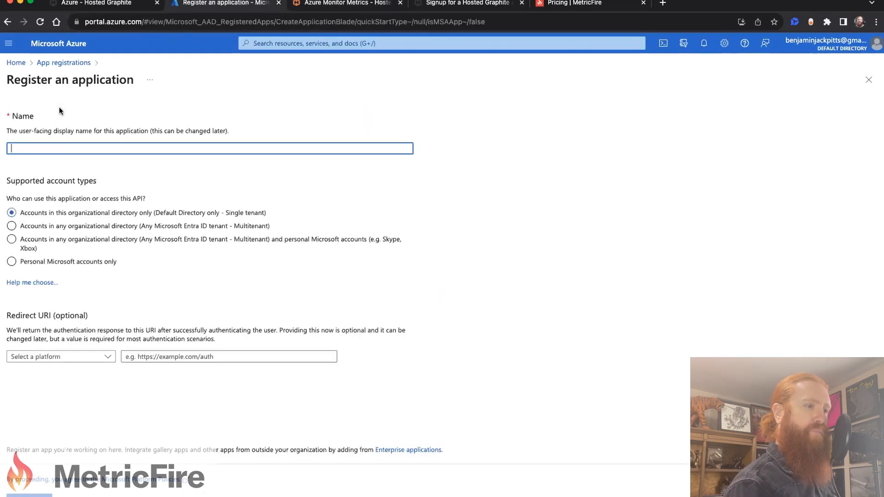
pyautogui.click(59, 64)
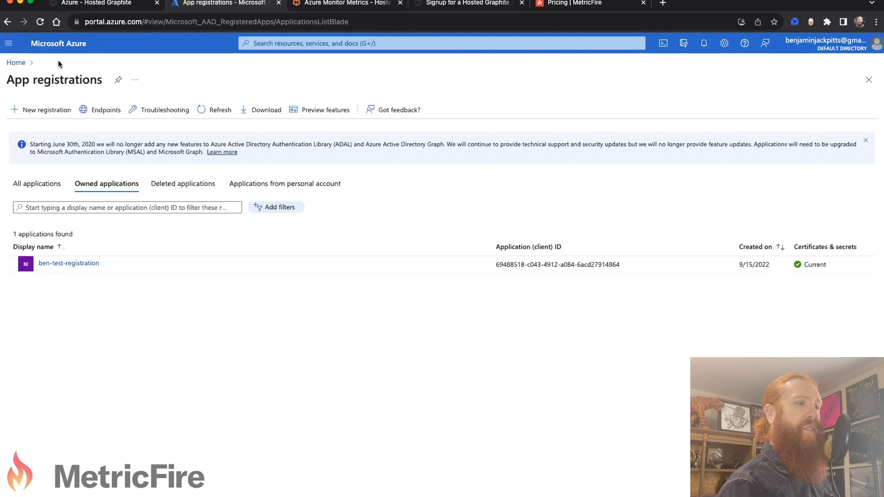
pyautogui.click(74, 267)
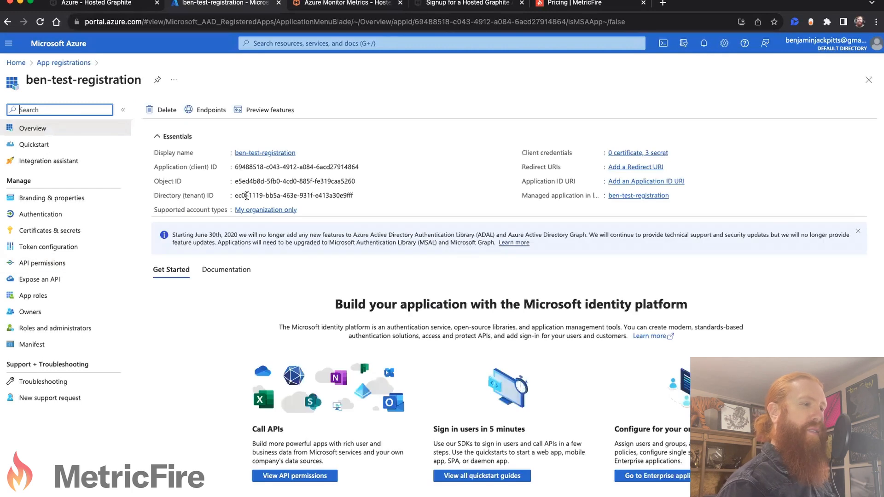
# Step: Create a new Azure account in Hosted Graphite and fill in the app registration's directory (tenant) ID
pyautogui.click(360, 196)
pyautogui.click(118, 4)
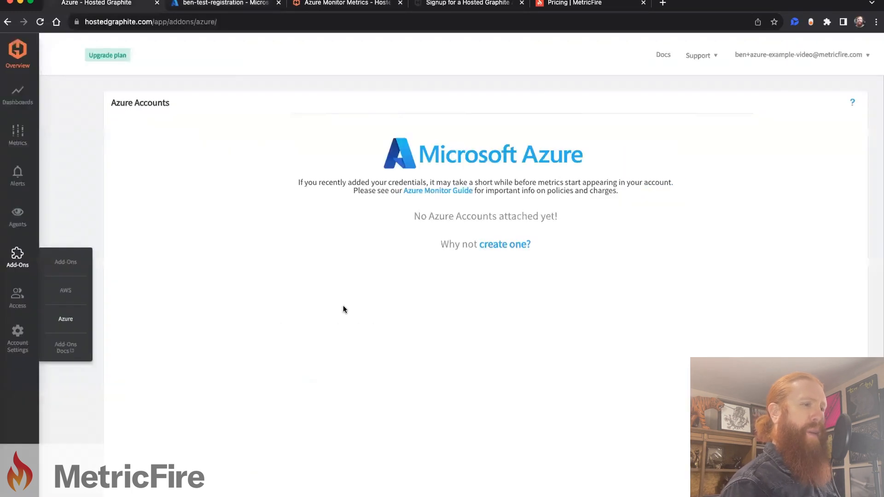
pyautogui.click(493, 249)
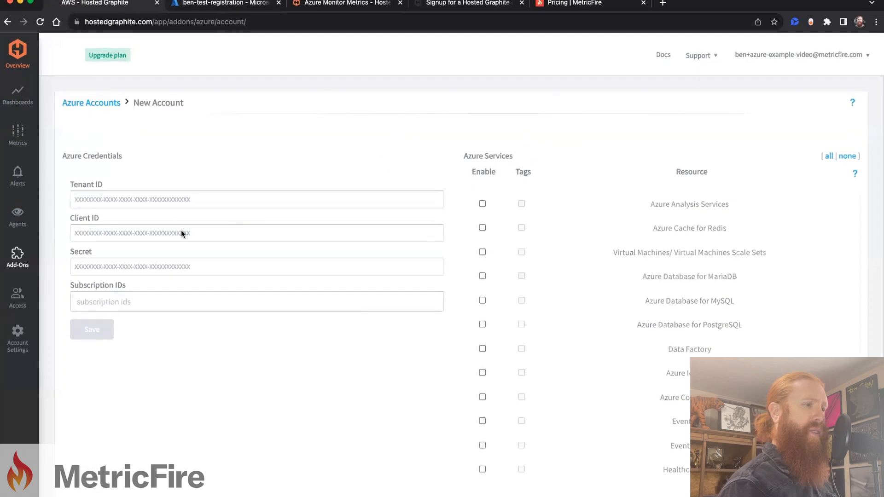
pyautogui.click(186, 198)
pyautogui.press('super+v')
# Step: Copy the application (client) ID from the Azure app registration into the Client ID of the new Hosted Graphite account
pyautogui.click(216, 4)
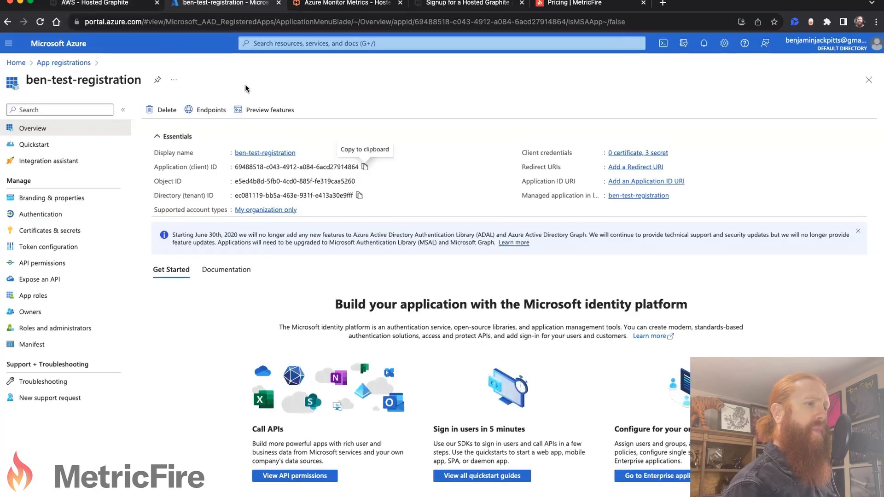
pyautogui.click(365, 167)
pyautogui.click(101, 2)
pyautogui.click(128, 231)
pyautogui.press('super+v')
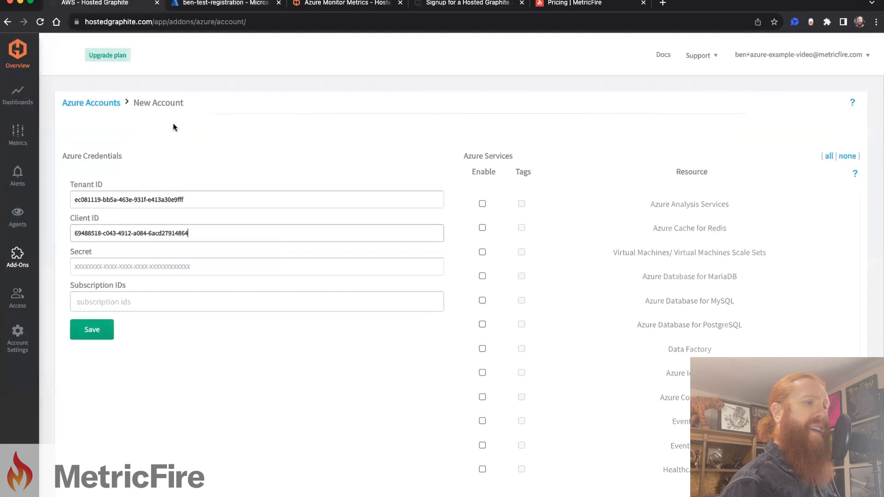
# Step: Add a client secret described as "example" to ben-test-registration in the Azure portal
pyautogui.click(214, 4)
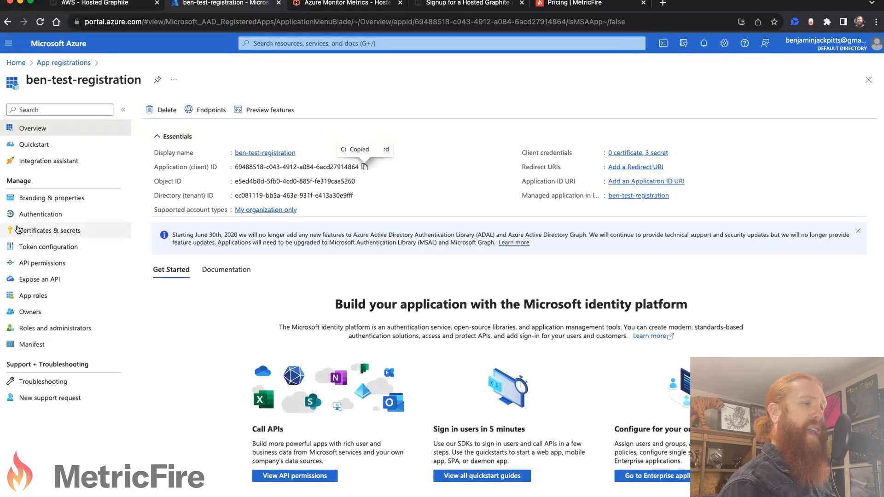
pyautogui.click(69, 231)
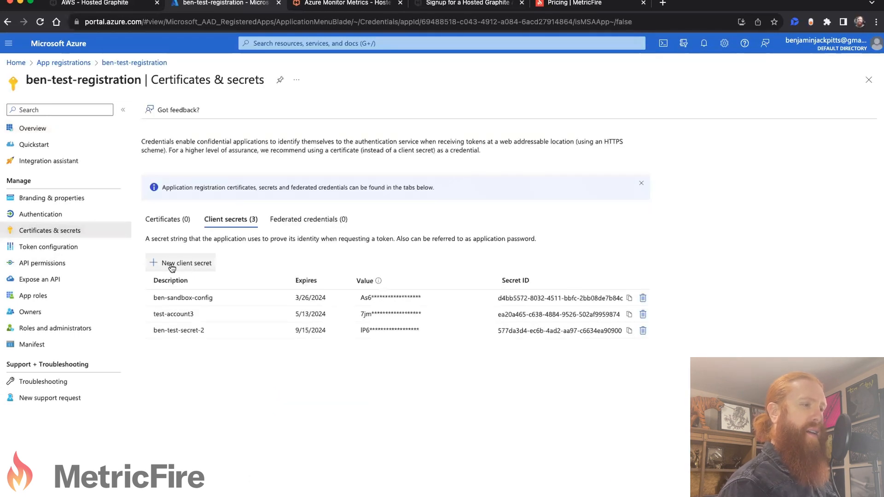
pyautogui.click(183, 265)
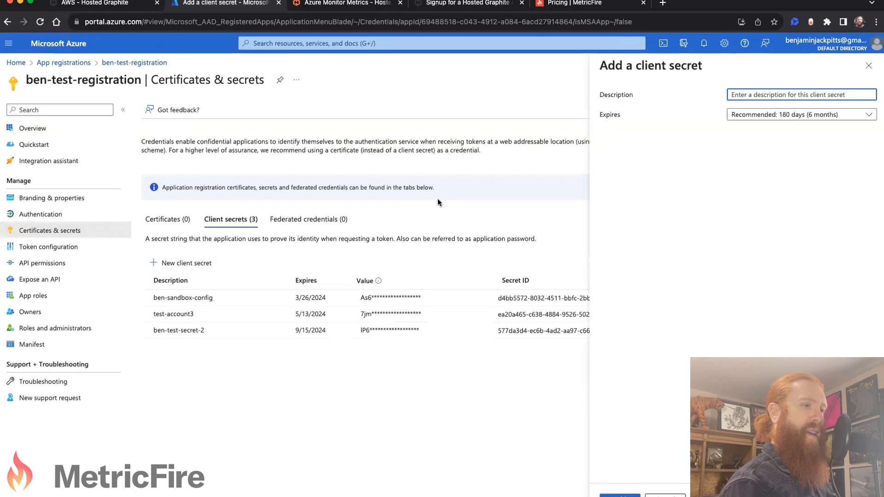
pyautogui.write('example')
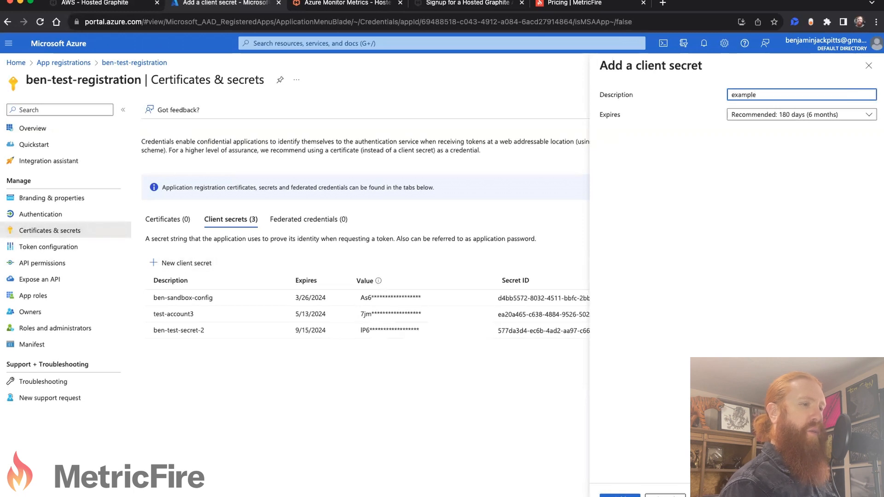
pyautogui.click(625, 495)
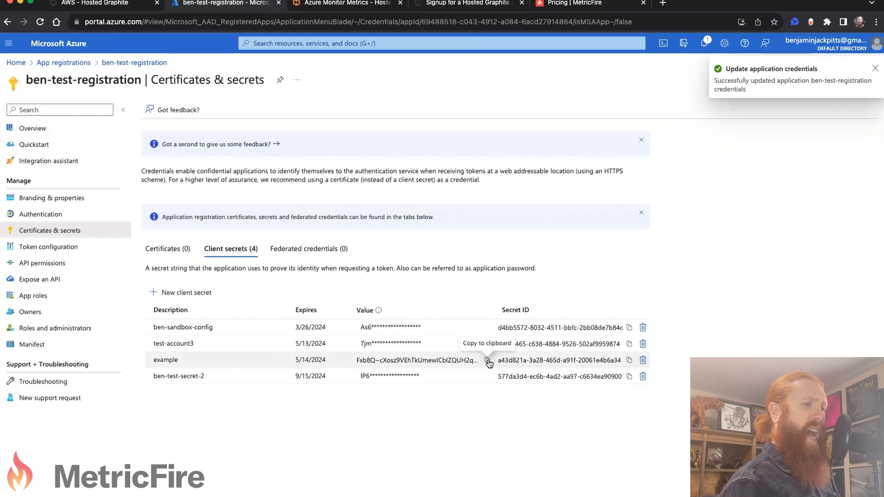
# Step: Copy the value of the "example" client secret into the Secret field of the new Hosted Graphite account
pyautogui.click(488, 360)
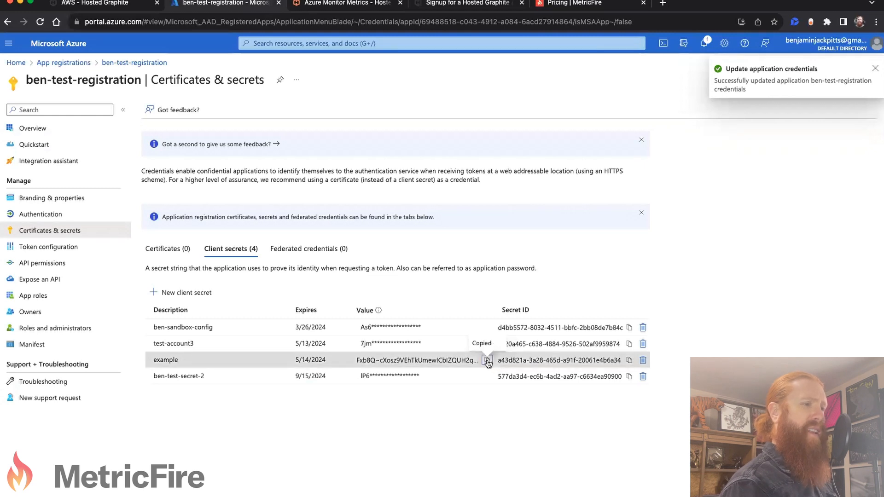
pyautogui.click(115, 4)
pyautogui.click(120, 267)
pyautogui.press('super+v')
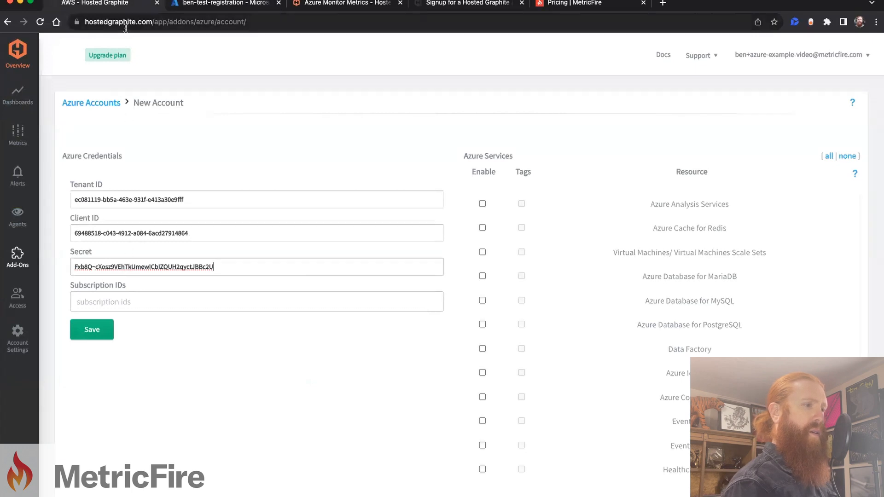
# Step: Open Subscription-ben-test2 in the Azure portal and copy its subscription ID
pyautogui.click(228, 3)
pyautogui.click(18, 62)
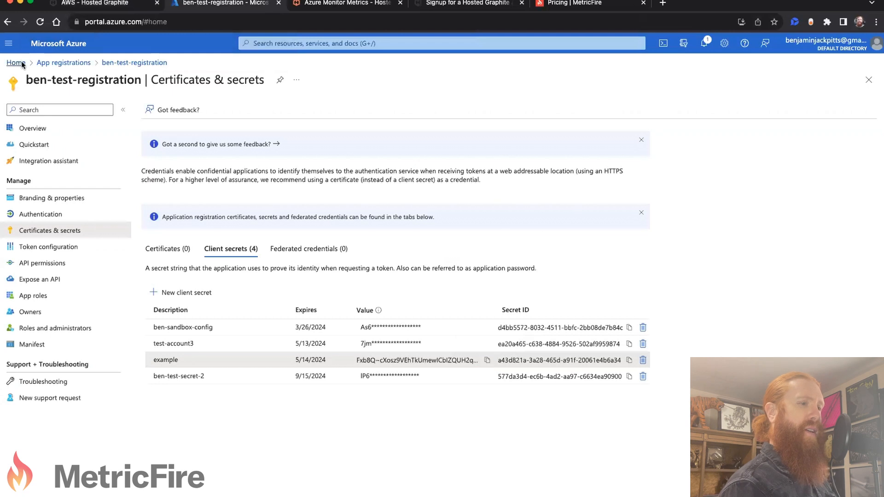
pyautogui.click(293, 105)
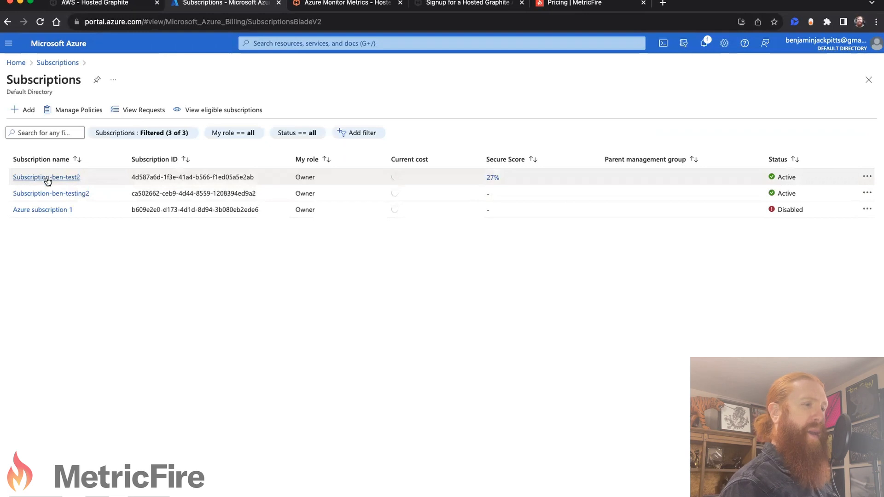
pyautogui.click(47, 179)
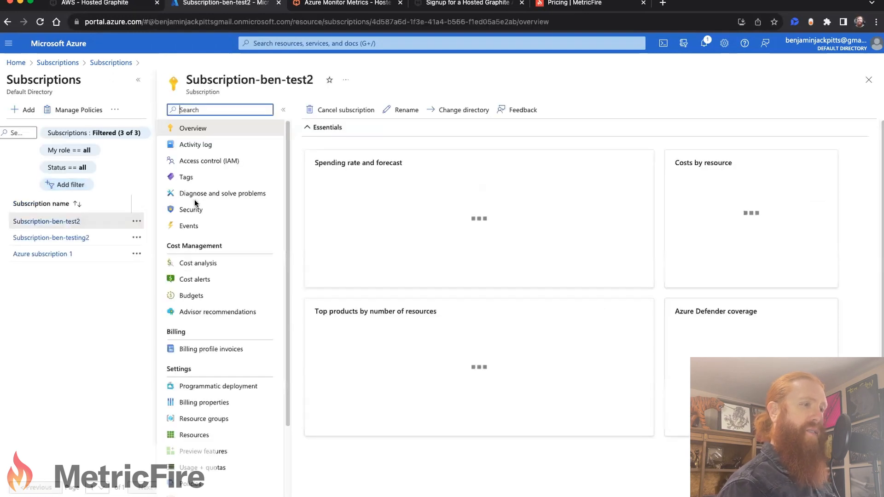
pyautogui.click(519, 144)
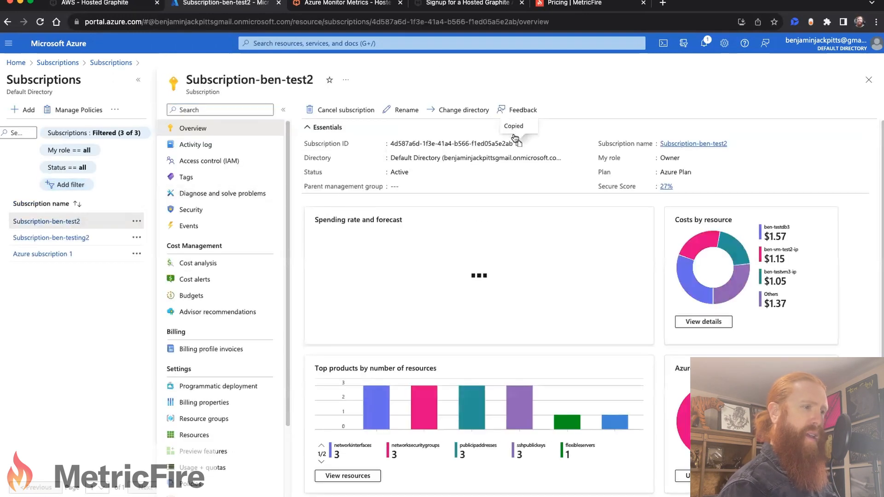
# Step: Add the copied ID to the Subscription IDs of the new Azure account in Hosted Graphite
pyautogui.click(132, 5)
pyautogui.click(131, 300)
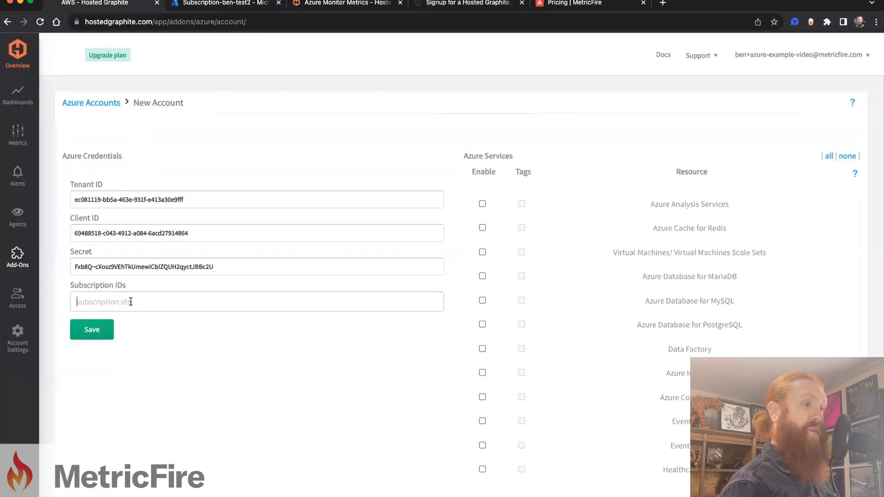
pyautogui.hotkey('ctrl', 'v')
pyautogui.press('Return')
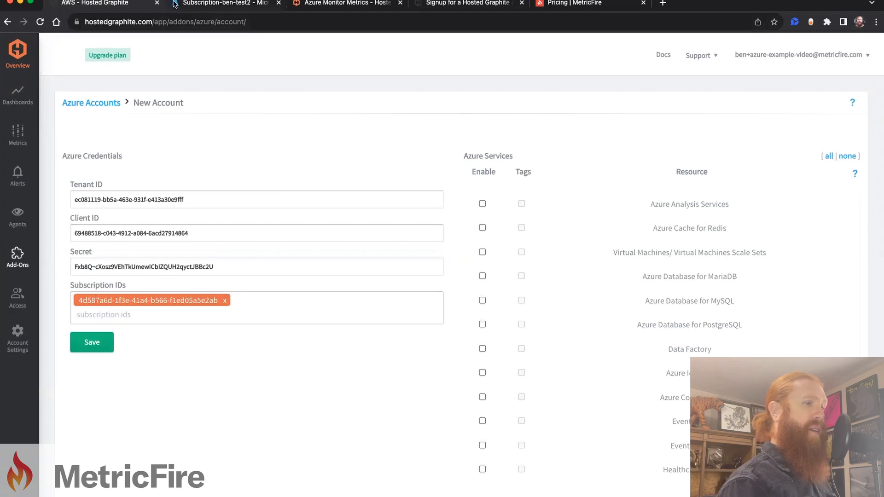
# Step: Read the Role section of the Azure Monitor metrics documentation for the required subscription permission
pyautogui.click(323, 5)
pyautogui.scroll(-5, 442, 313)
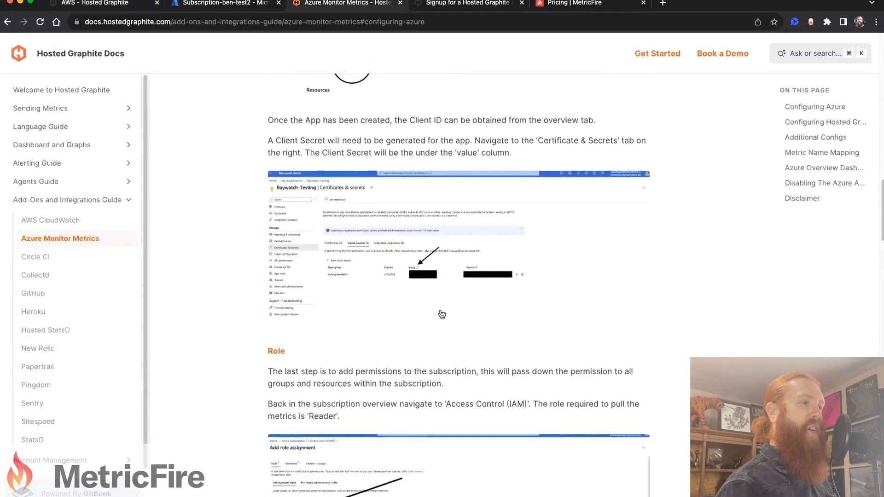
pyautogui.scroll(-3, 446, 312)
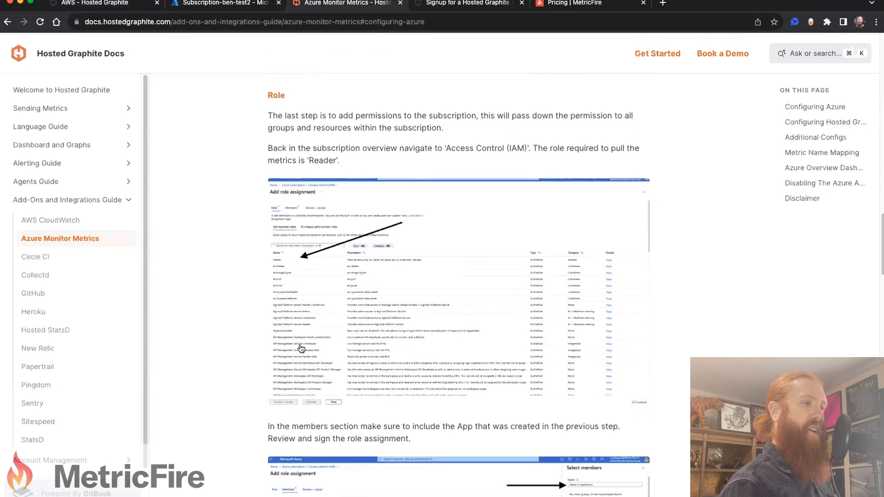
# Step: Start a role assignment in the access control of Subscription-ben-test2 and select the Reader role
pyautogui.click(204, 5)
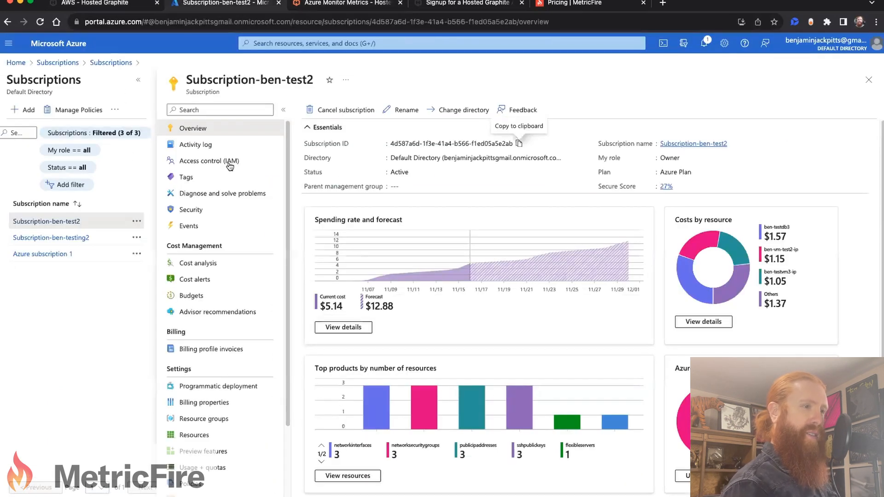
pyautogui.click(206, 160)
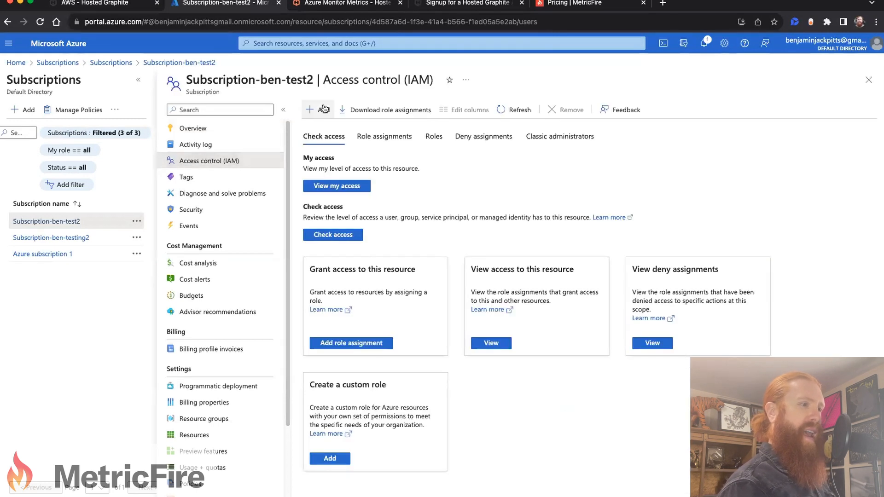
pyautogui.click(324, 109)
pyautogui.click(327, 131)
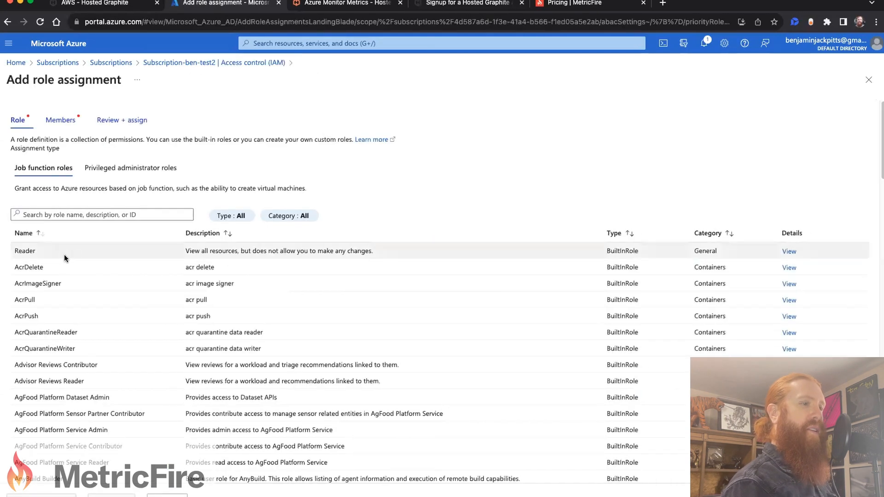
pyautogui.click(93, 256)
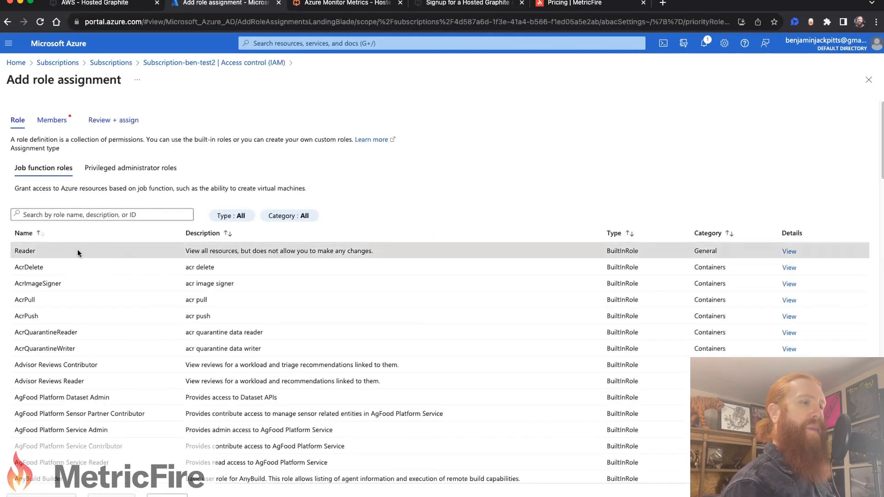
# Step: Assign the Reader role to the personal user account, the ben-test-azure-machine group and the ben-test-reg-2 and ben-test-registration apps
pyautogui.click(52, 121)
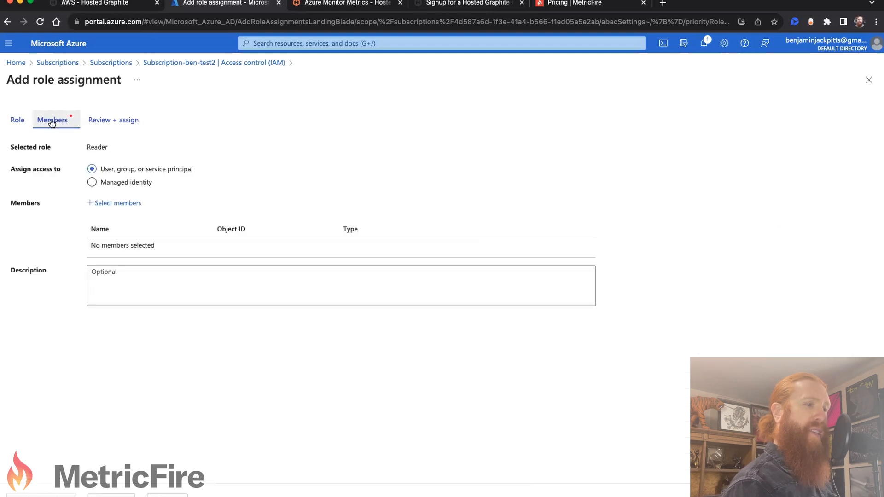
pyautogui.click(117, 204)
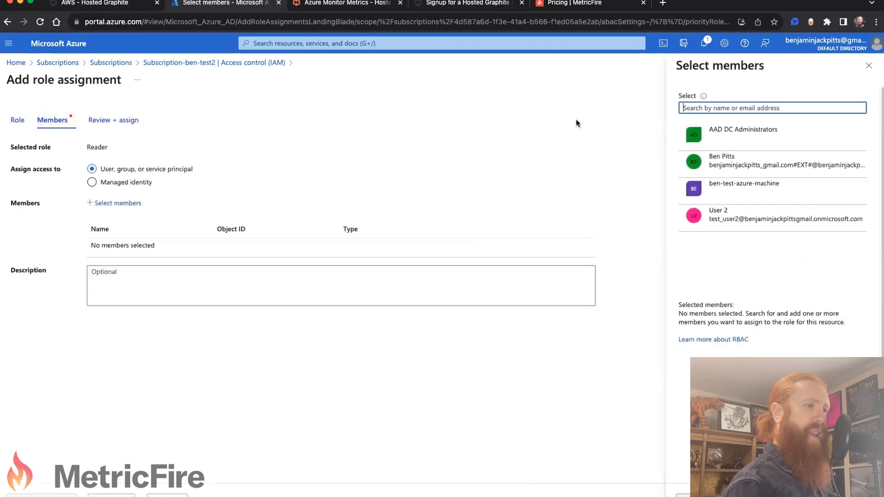
pyautogui.write('ben')
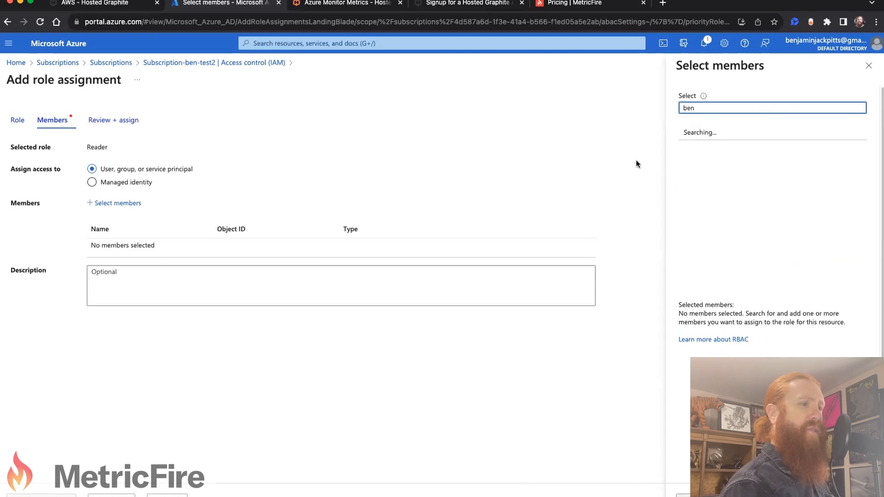
pyautogui.click(757, 144)
pyautogui.click(758, 142)
pyautogui.click(758, 142)
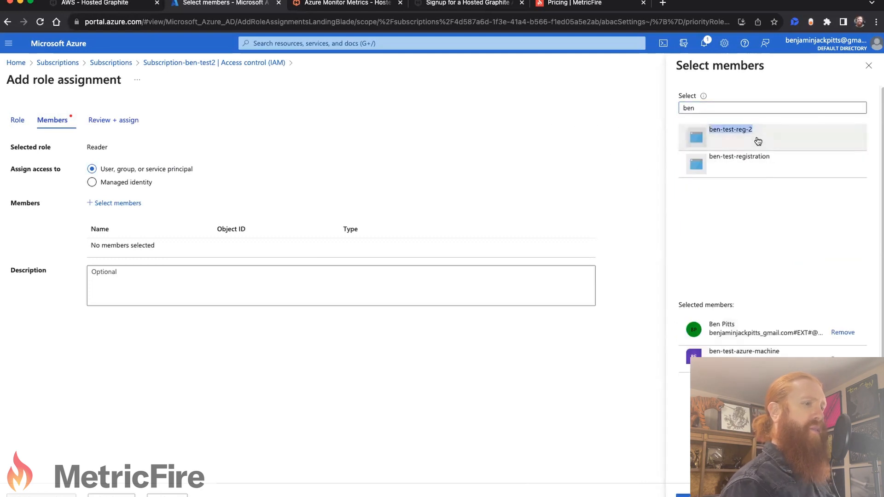
pyautogui.click(772, 147)
pyautogui.click(778, 144)
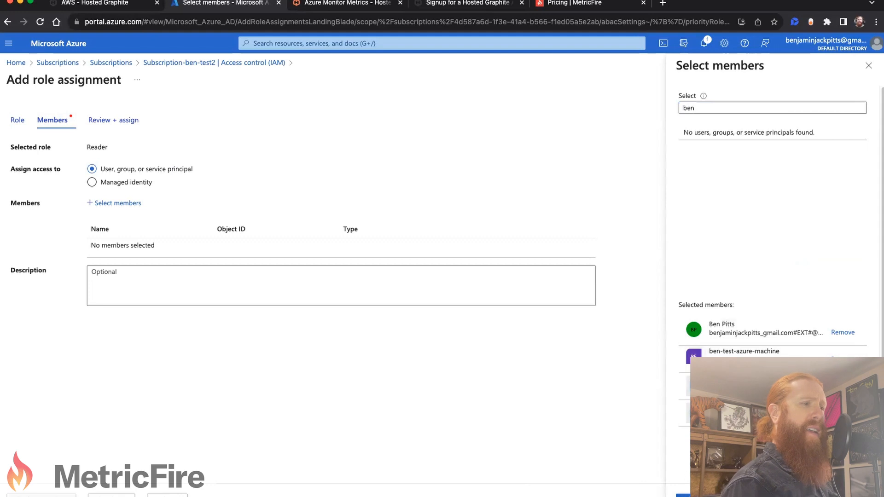
pyautogui.click(691, 496)
pyautogui.click(42, 495)
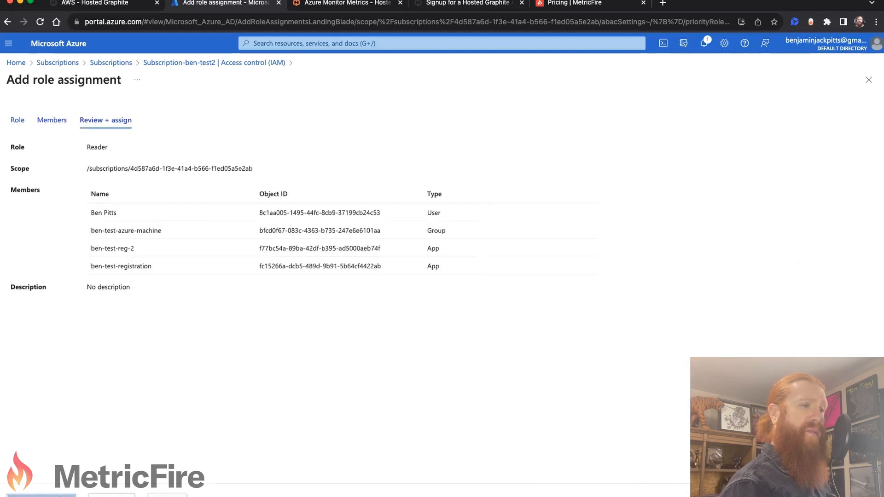
pyautogui.click(42, 495)
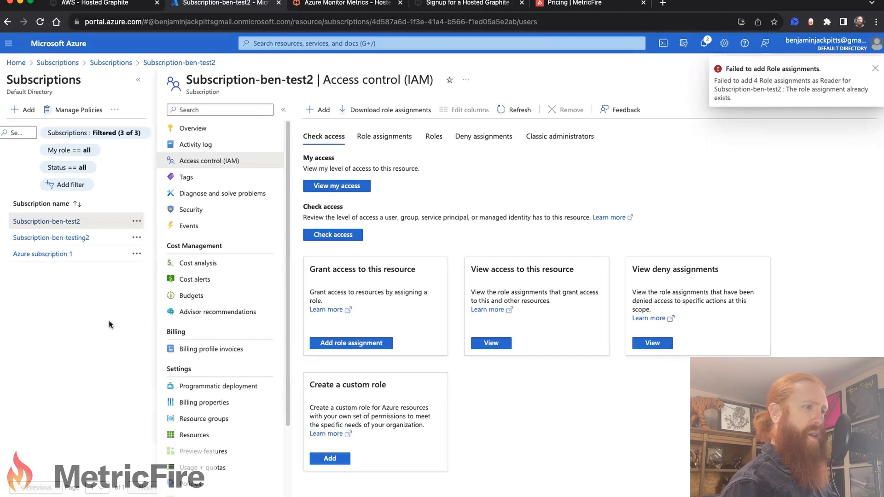
# Step: Enable Virtual Machines/Virtual Machines Scale Sets and Azure Database for MySQL for the new Azure account in Hosted Graphite, and save it
pyautogui.click(104, 3)
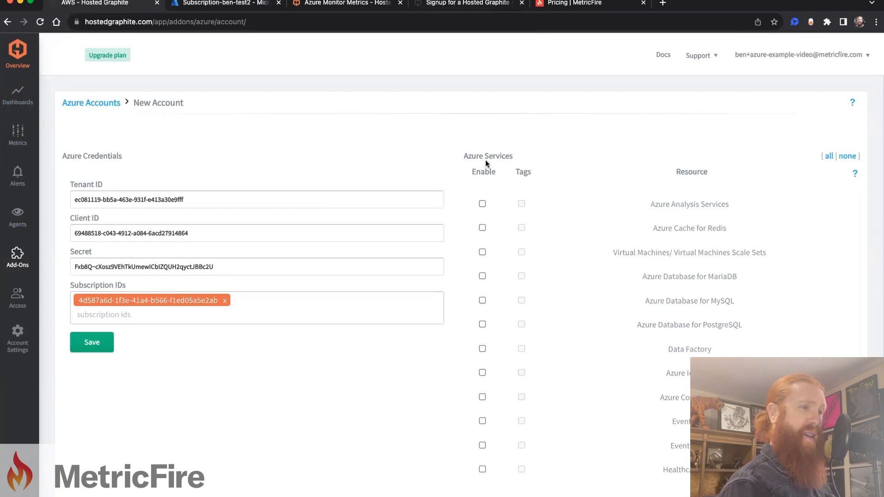
pyautogui.click(483, 253)
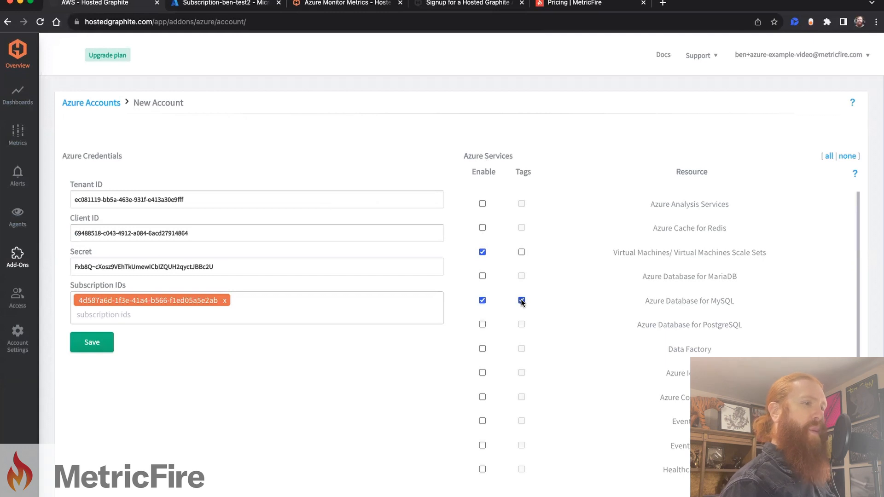
pyautogui.click(92, 343)
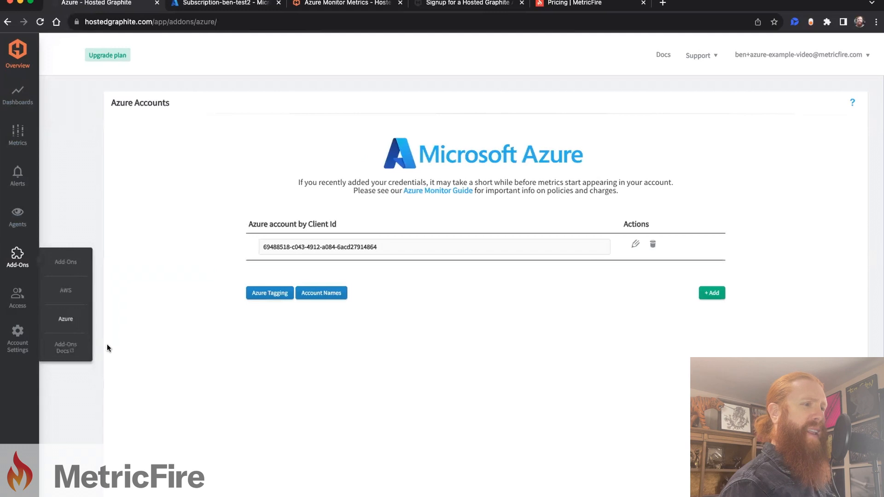
# Step: Name the saved Azure account ben-example
pyautogui.click(316, 293)
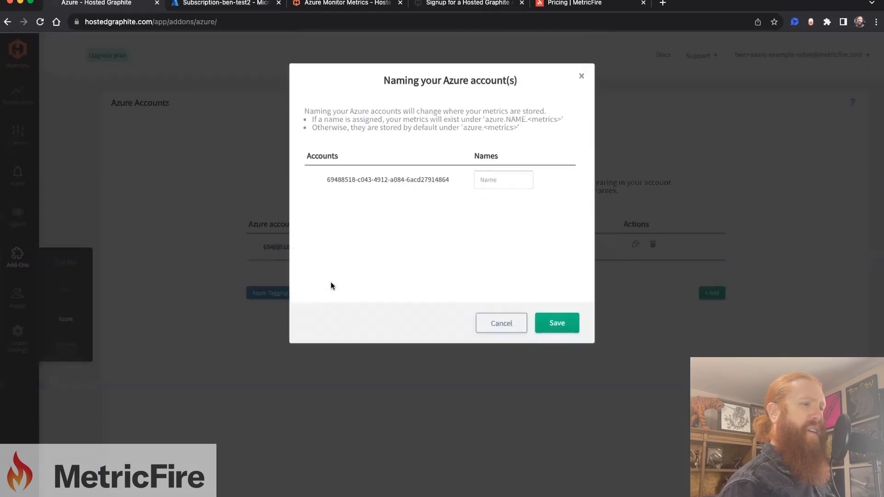
pyautogui.click(481, 180)
pyautogui.write('ben-example')
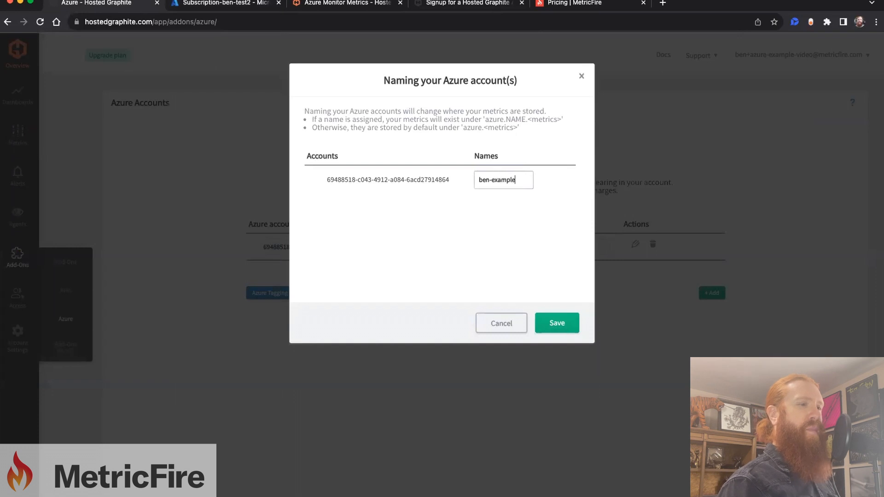
pyautogui.click(550, 324)
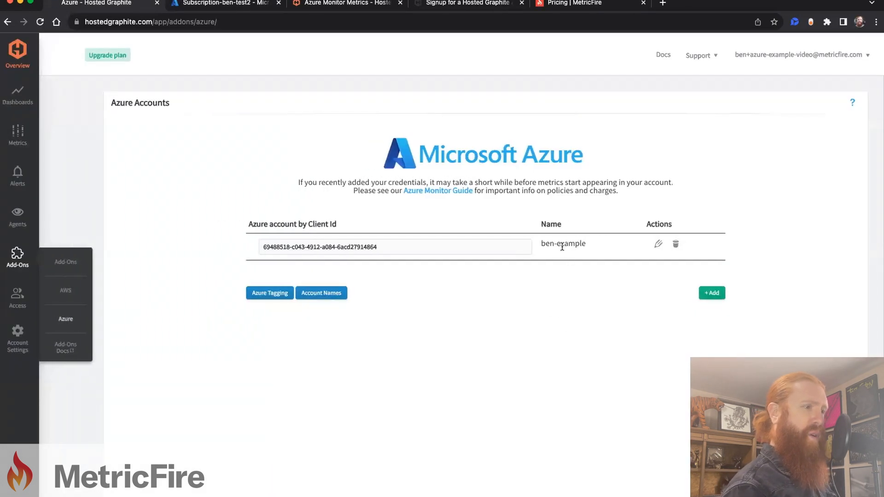
pyautogui.moveTo(539, 244); pyautogui.dragTo(581, 245)
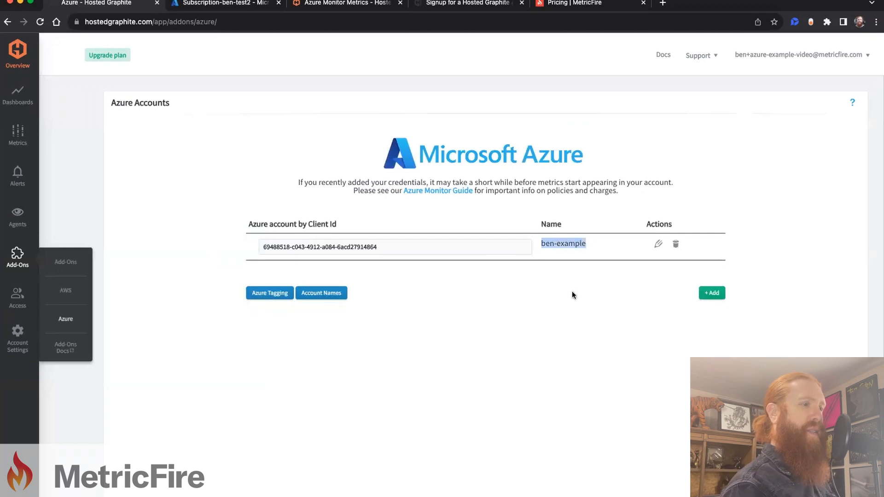
pyautogui.click(556, 322)
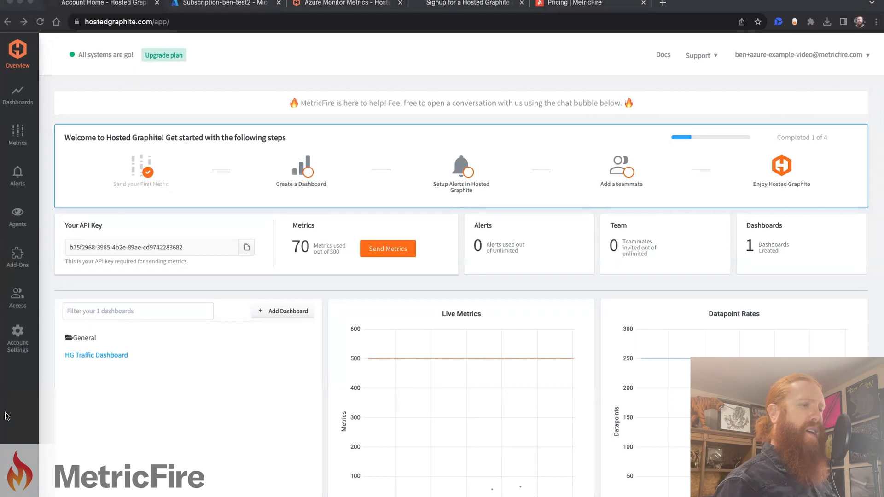
# Step: Open the primary dashboards in Grafana and return to the Hosted Graphite account overview
pyautogui.moveTo(17, 95)
pyautogui.click(59, 88)
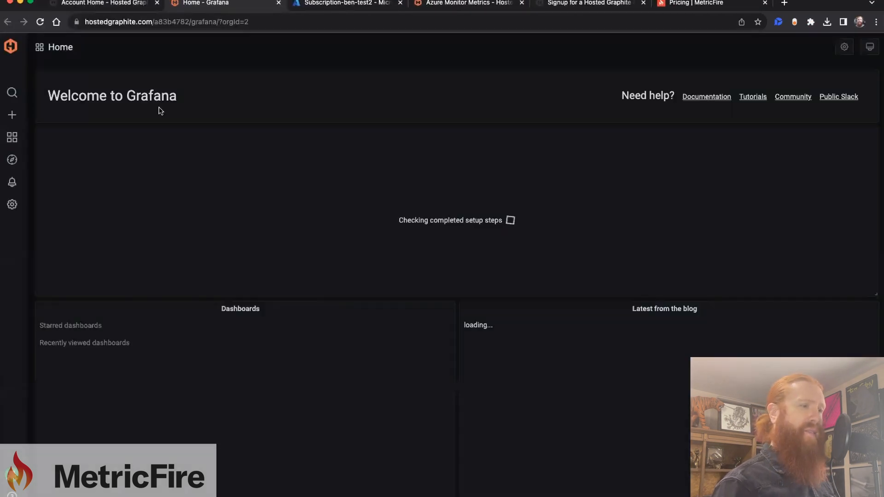
pyautogui.click(119, 3)
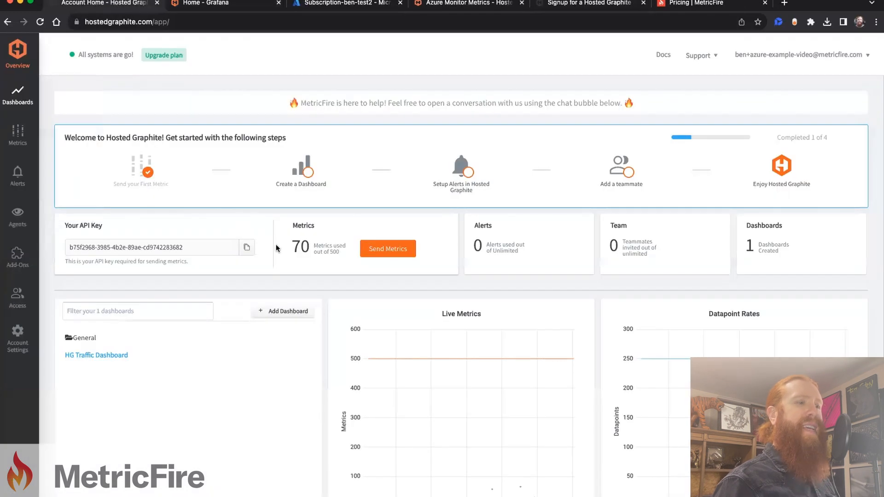
# Step: List all metrics matching the pattern * and copy the full path of the virtual machine's Available_Memory_Bytes metric
pyautogui.click(331, 251)
pyautogui.click(235, 132)
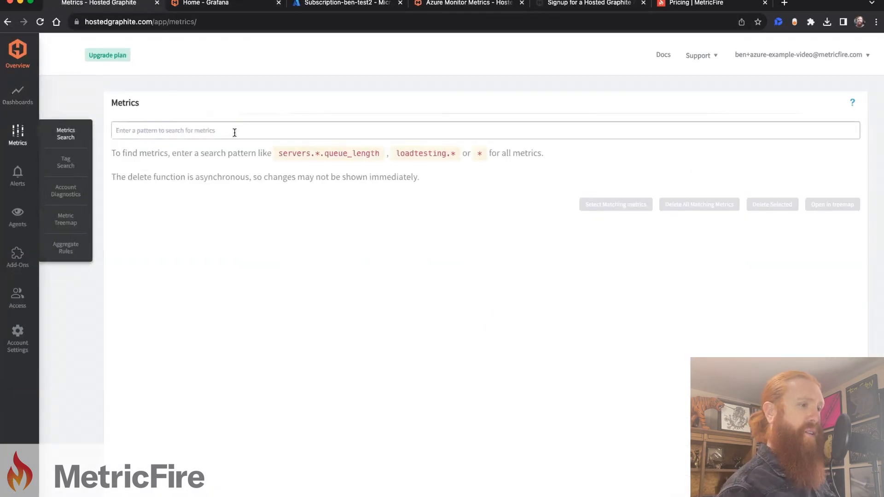
pyautogui.write('*')
pyautogui.click(187, 203)
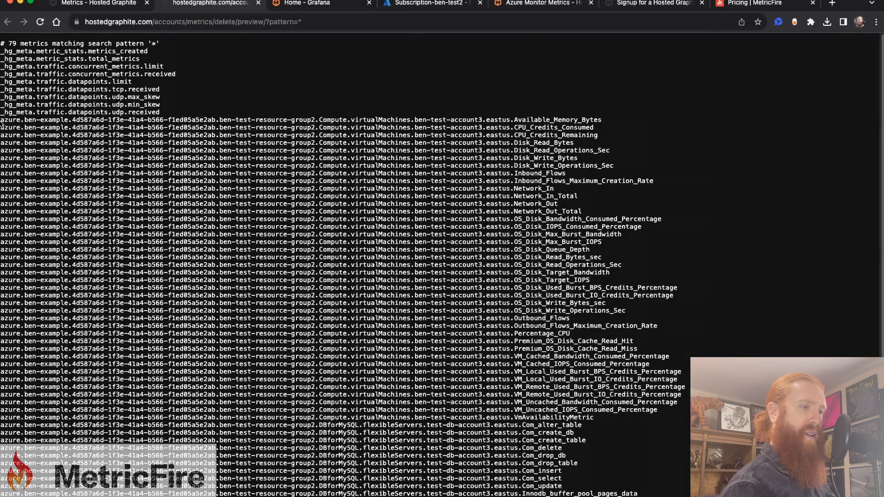
pyautogui.moveTo(1, 120); pyautogui.dragTo(587, 122)
pyautogui.press('super+c')
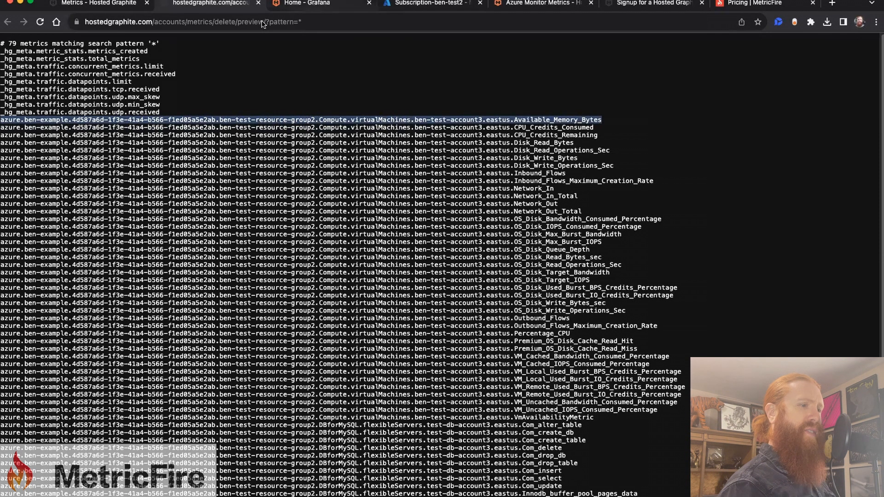
# Step: Create a new Grafana dashboard with a graph panel that queries the copied Available_Memory_Bytes metric path
pyautogui.moveTo(19, 115)
pyautogui.click(53, 135)
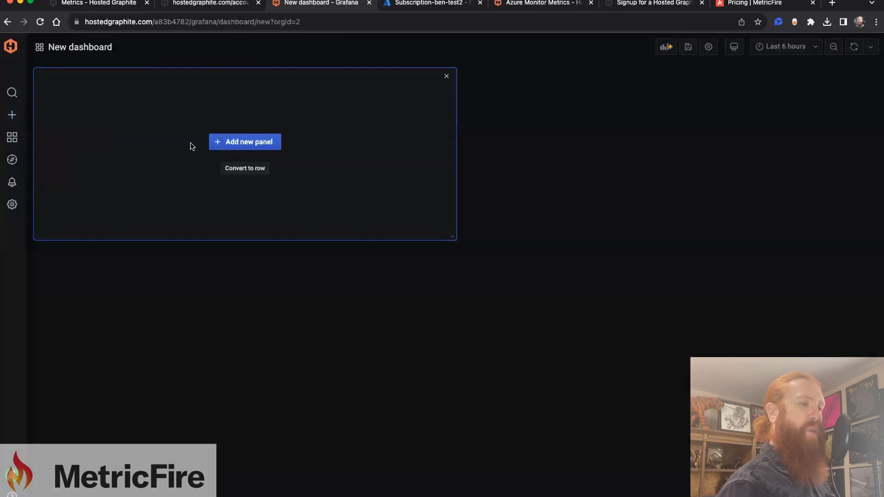
pyautogui.click(244, 143)
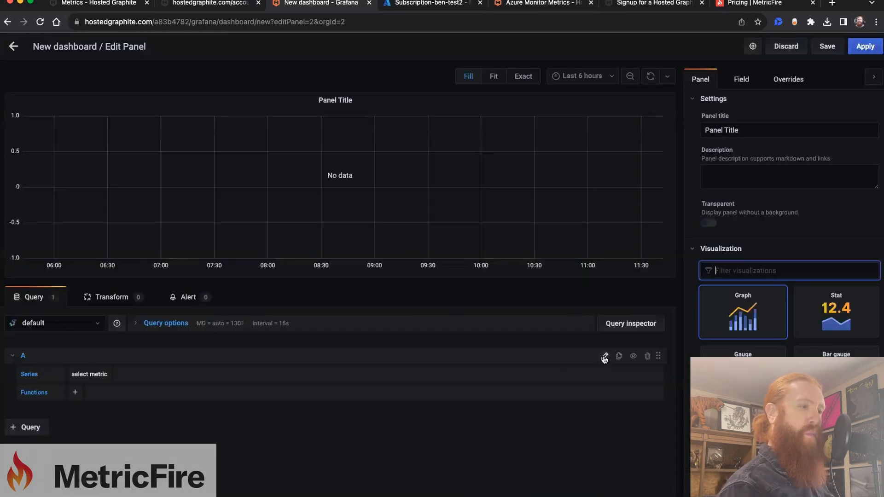
pyautogui.click(605, 359)
pyautogui.click(539, 375)
pyautogui.press('super+v')
pyautogui.click(558, 420)
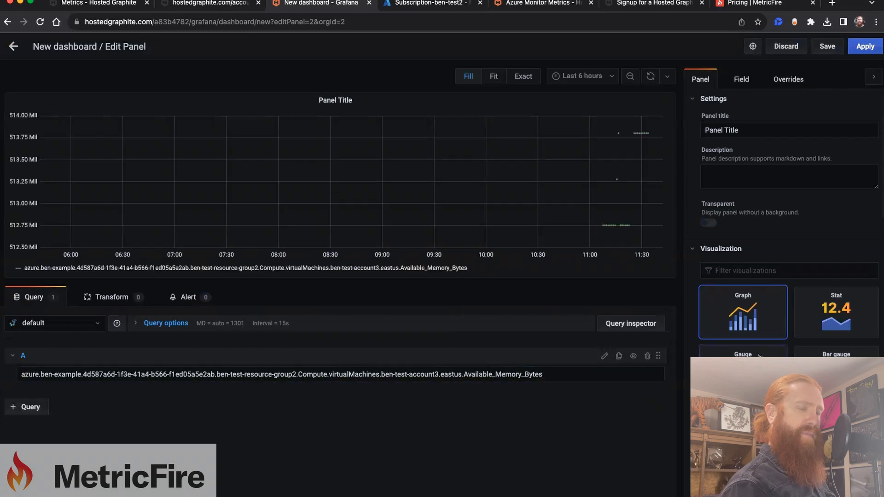
# Step: Set the graph's null value to connected, apply the panel and enlarge it on the dashboard
pyautogui.scroll(-4, 755, 322)
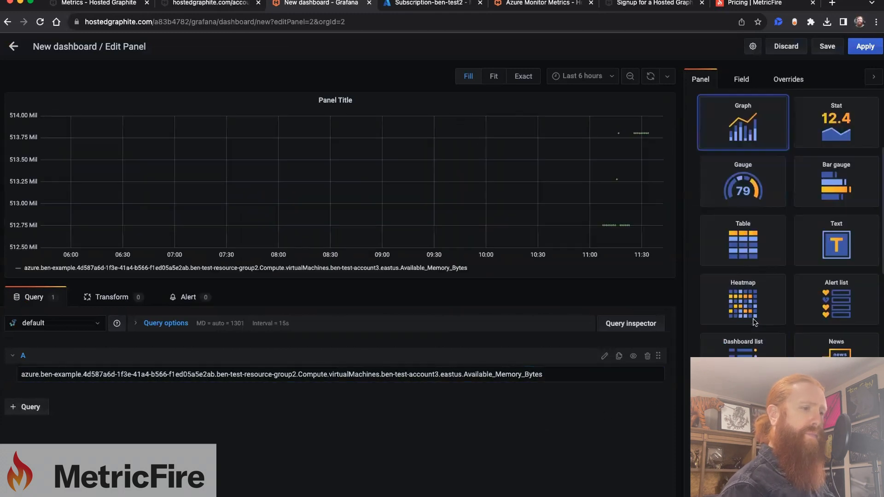
pyautogui.scroll(-10, 755, 323)
pyautogui.click(776, 293)
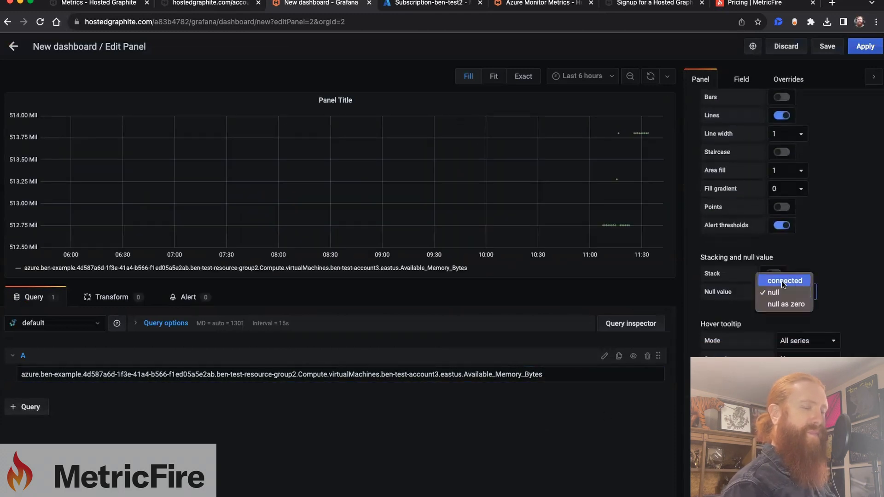
pyautogui.click(783, 281)
pyautogui.click(865, 46)
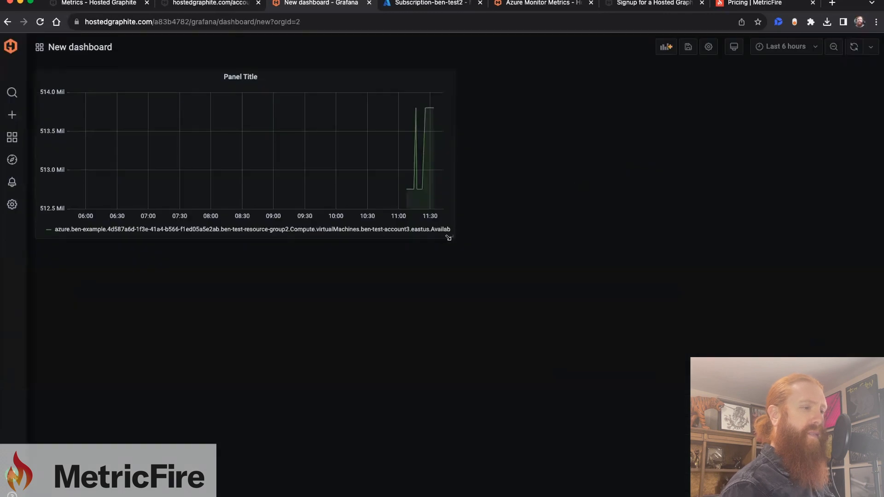
pyautogui.moveTo(448, 237); pyautogui.dragTo(677, 277)
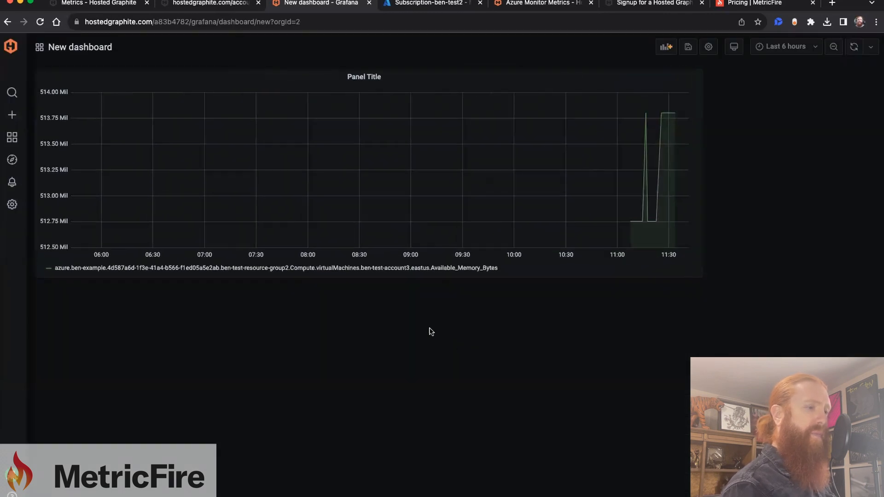
# Step: Discard the unsaved dashboard and return to the Grafana home page
pyautogui.click(9, 46)
pyautogui.click(458, 150)
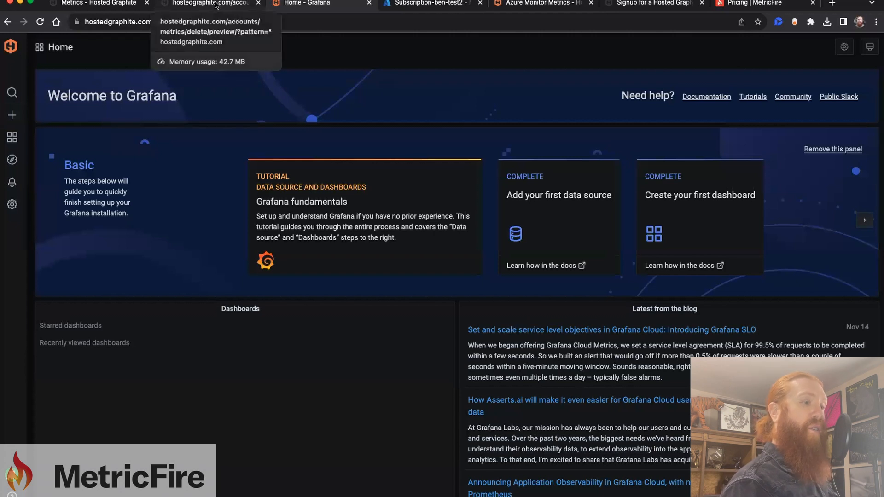
# Step: Generate the Azure Overview dashboard from the Hosted Graphite Dashboard Library
pyautogui.click(133, 4)
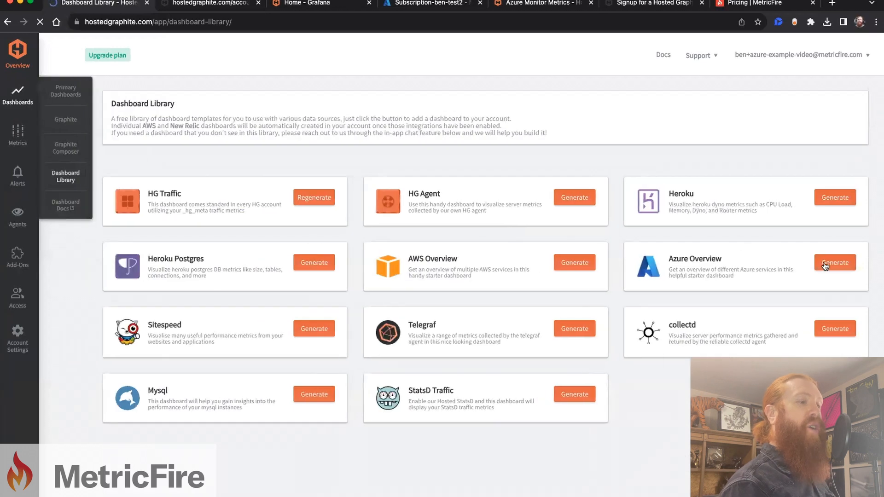
pyautogui.click(833, 261)
pyautogui.click(519, 275)
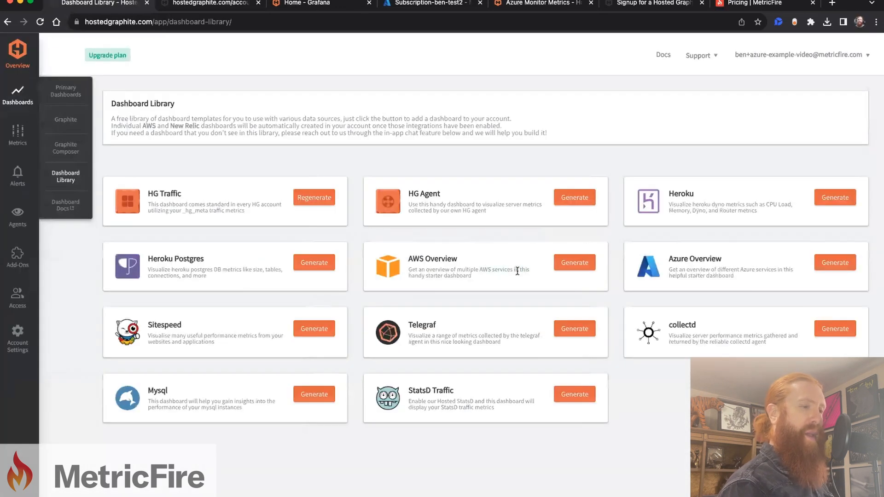
# Step: Find the generated Azure Overview dashboard in Grafana and open it
pyautogui.click(307, 3)
pyautogui.click(67, 52)
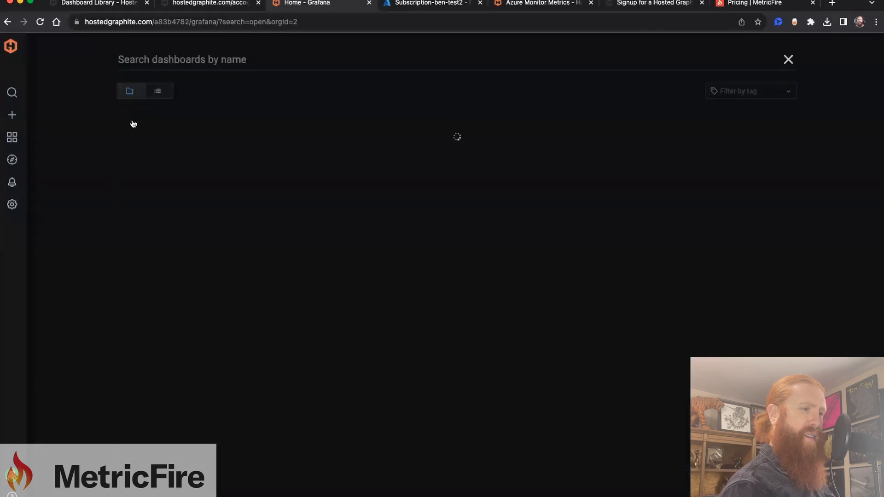
pyautogui.click(217, 153)
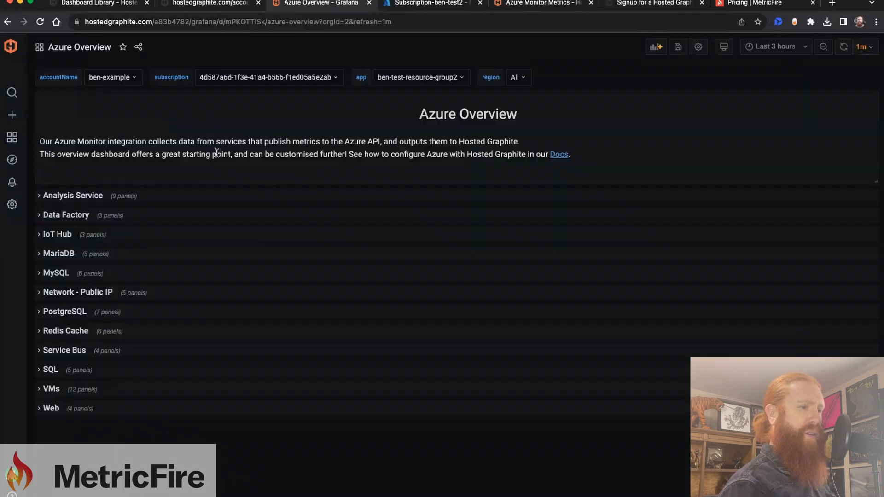
# Step: Expand the MySQL and VMs rows of the Azure Overview dashboard and review their panels
pyautogui.click(56, 273)
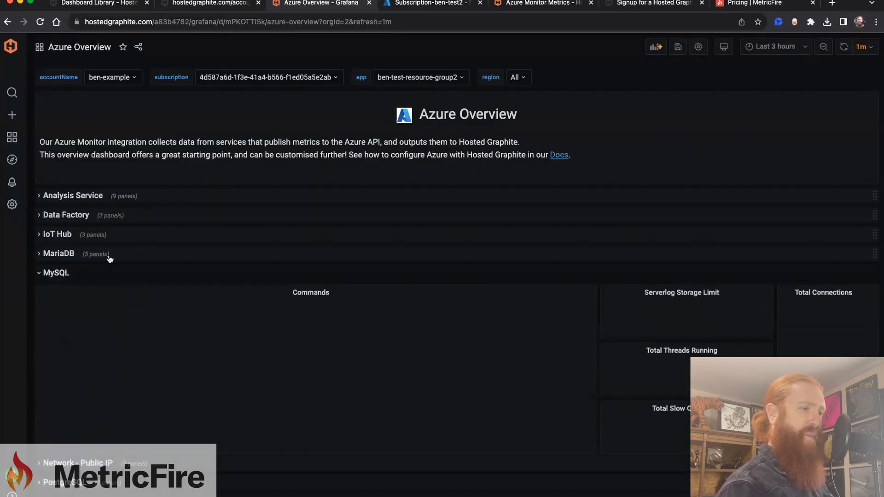
pyautogui.scroll(-3, 169, 235)
pyautogui.click(51, 481)
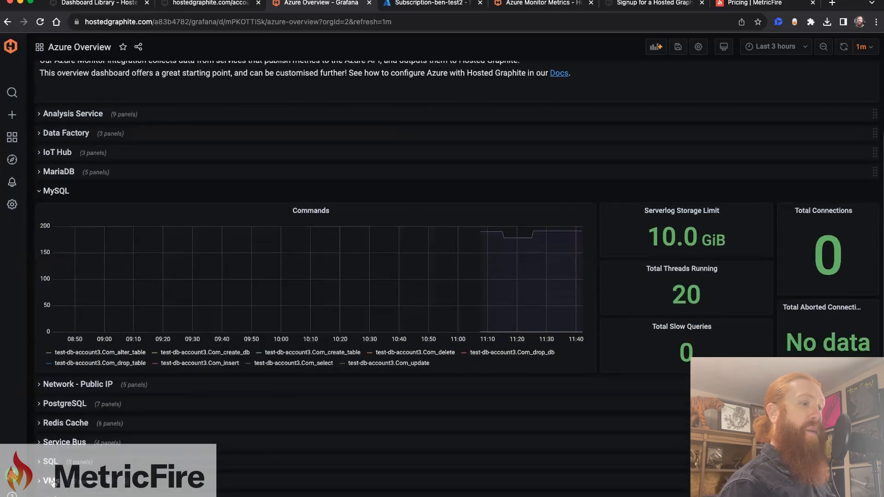
pyautogui.scroll(-10, 170, 394)
pyautogui.scroll(-4, 180, 394)
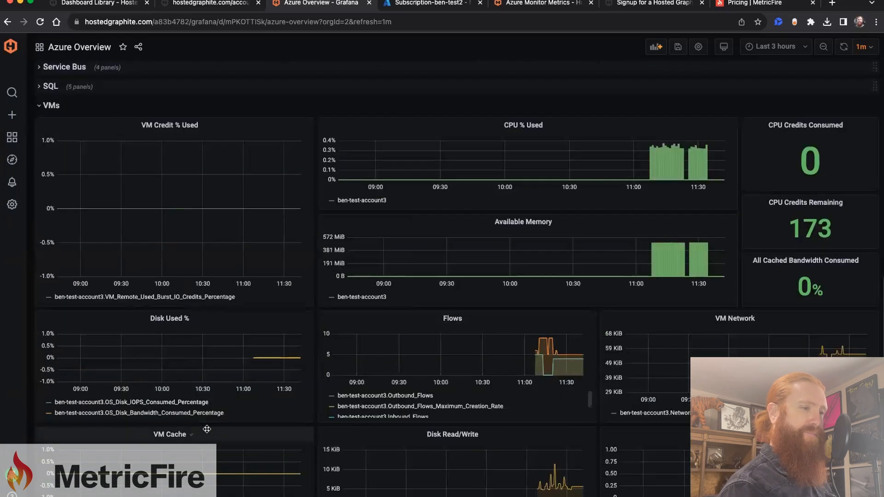
# Step: Examine the remaining VMs panels of the Azure Overview dashboard, including the Flows panel
pyautogui.scroll(-1, 405, 357)
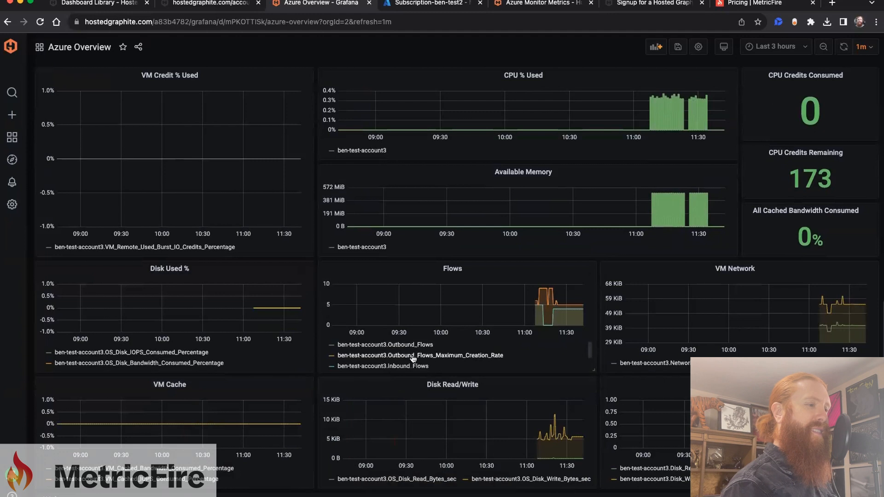
pyautogui.doubleClick(414, 353)
pyautogui.scroll(15, 401, 369)
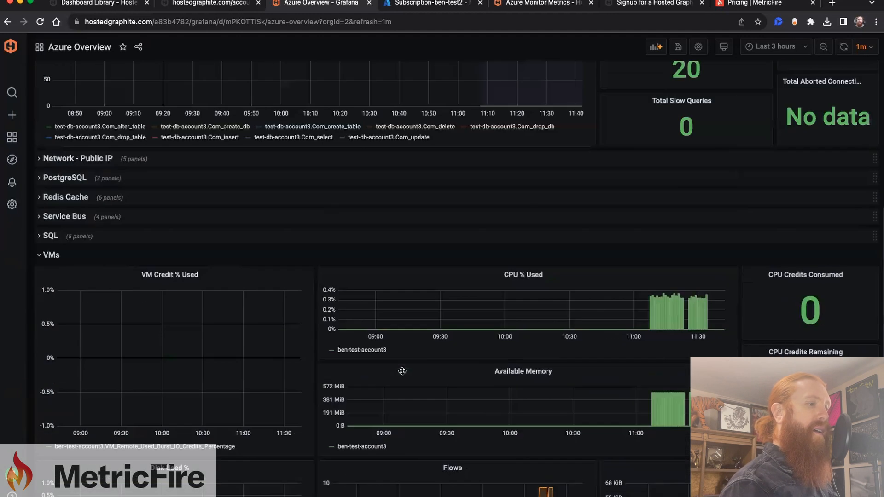
# Step: Copy the full path of the virtual machine's VmAvailabilityMetric from the list of all metrics
pyautogui.click(224, 4)
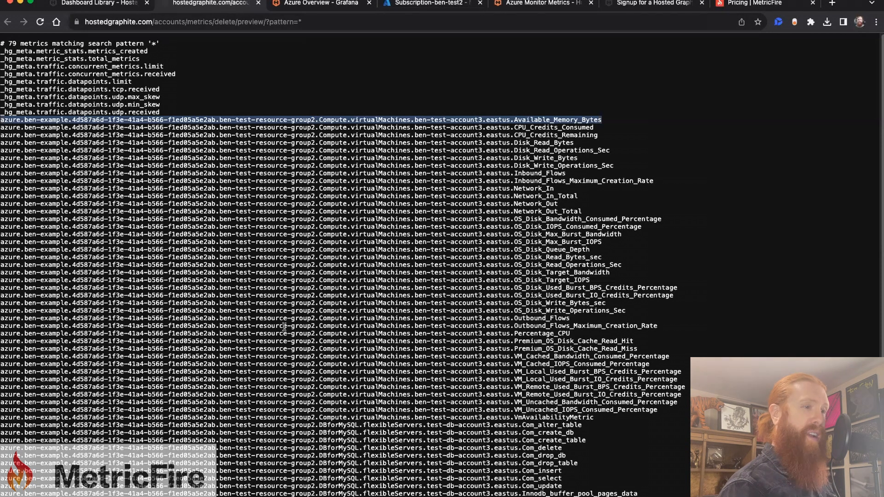
pyautogui.click(330, 417)
pyautogui.tripleClick(330, 418)
pyautogui.press('super+c')
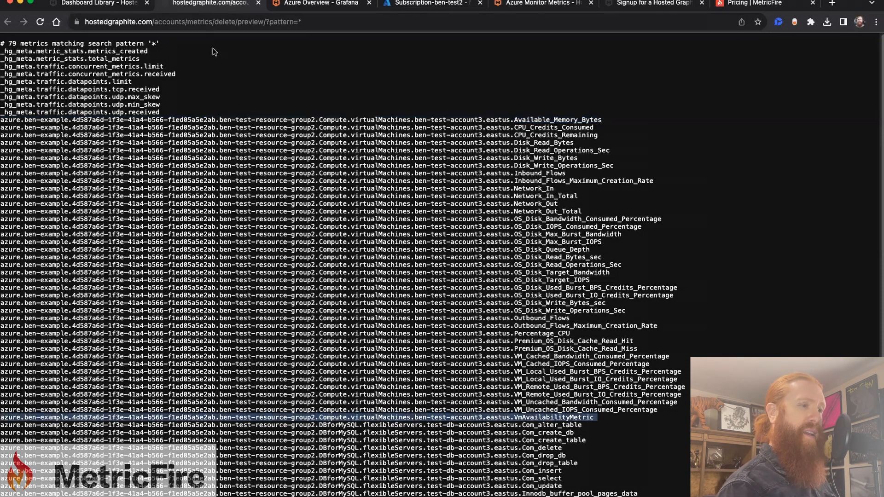
# Step: Search the Hosted Graphite metrics for the copied VmAvailabilityMetric path and preview its graph in Quick View
pyautogui.click(90, 4)
pyautogui.moveTo(18, 133)
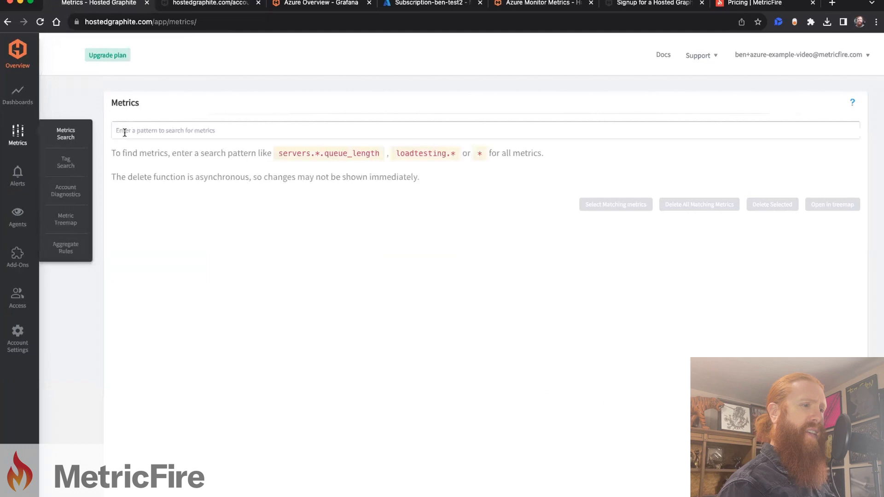
pyautogui.click(123, 132)
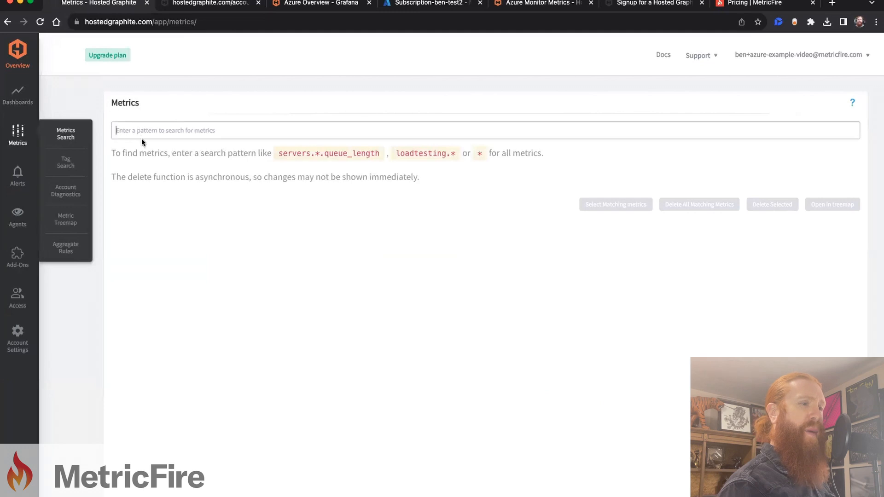
pyautogui.press('super+v')
pyautogui.click(832, 245)
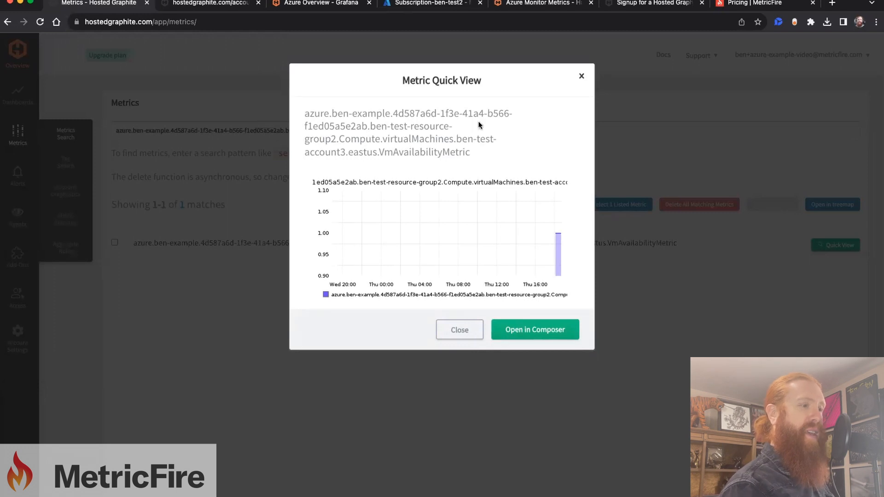
# Step: Add a Graphite alert named VM on the copied VmAvailabilityMetric path
pyautogui.moveTo(20, 175)
pyautogui.click(66, 174)
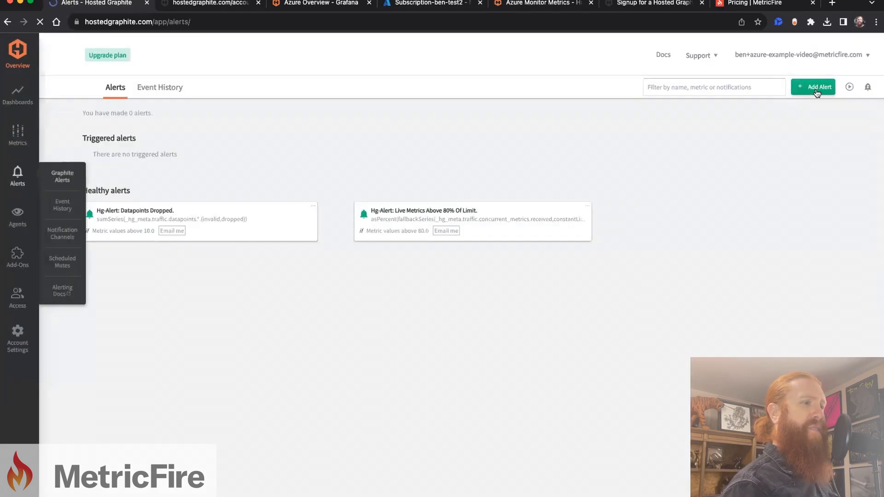
pyautogui.click(815, 88)
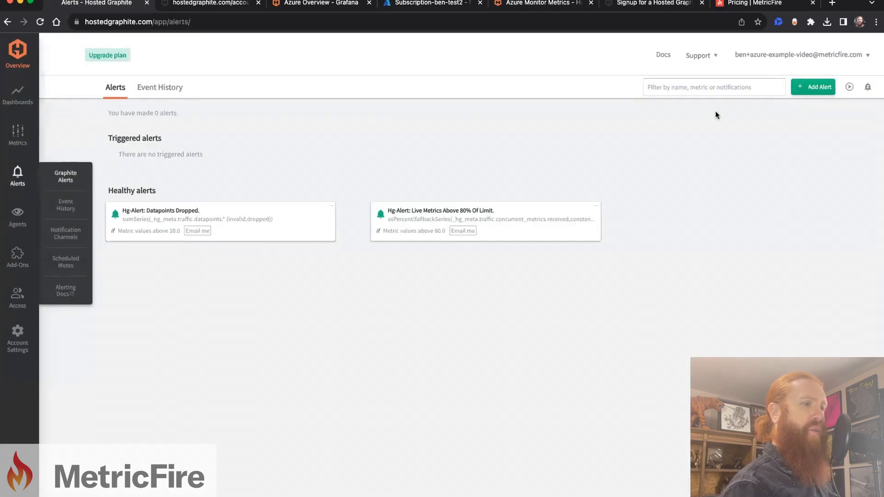
pyautogui.write('VM')
pyautogui.press('Tab')
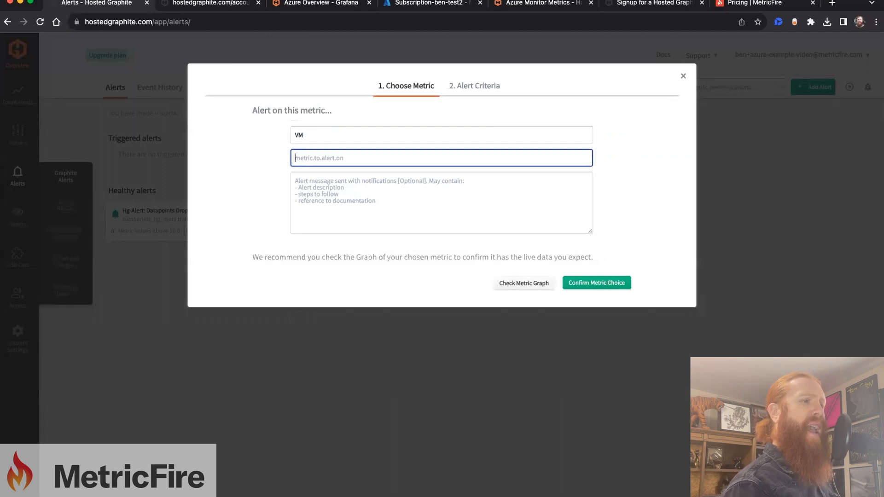
pyautogui.press('super+v')
# Step: Set the alert to trigger on values below 1, notify through the ben-email channel, and save it
pyautogui.click(482, 86)
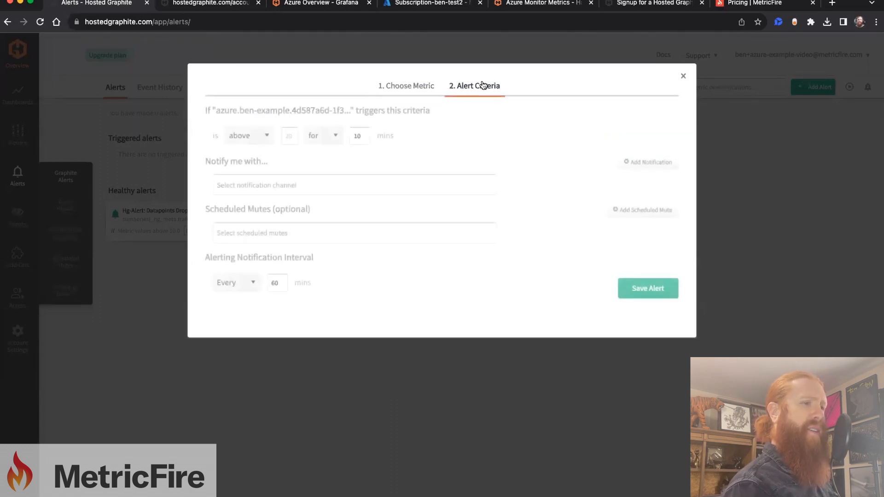
pyautogui.click(244, 136)
pyautogui.click(244, 149)
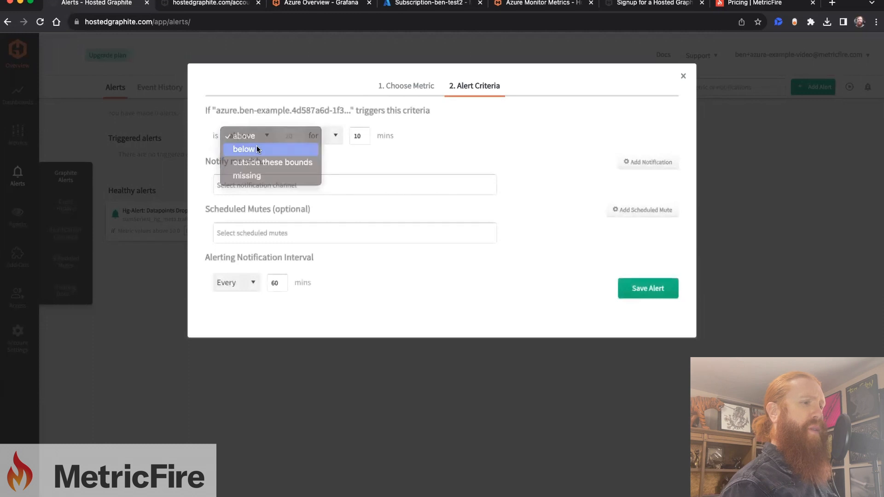
pyautogui.click(294, 136)
pyautogui.write('1')
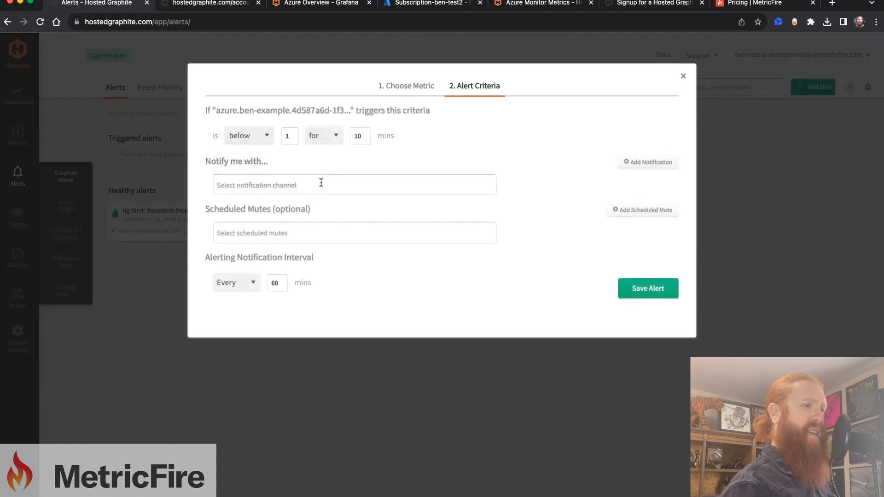
pyautogui.click(321, 182)
pyautogui.click(310, 213)
pyautogui.click(646, 290)
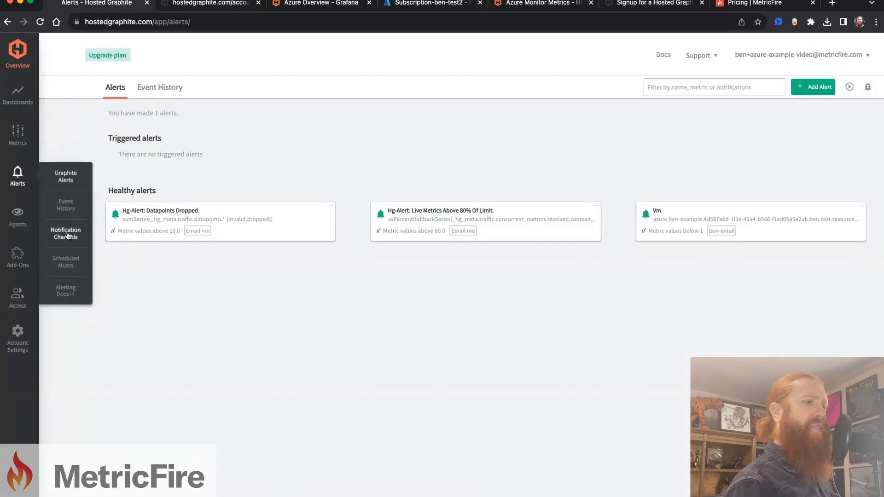
# Step: Examine the notification types offered for a new notification channel, and cancel without adding one
pyautogui.click(67, 236)
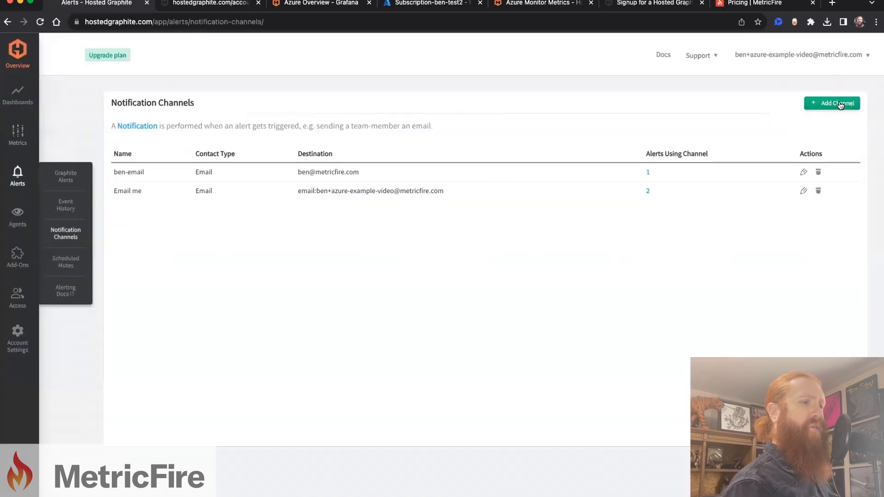
pyautogui.click(838, 104)
pyautogui.click(497, 130)
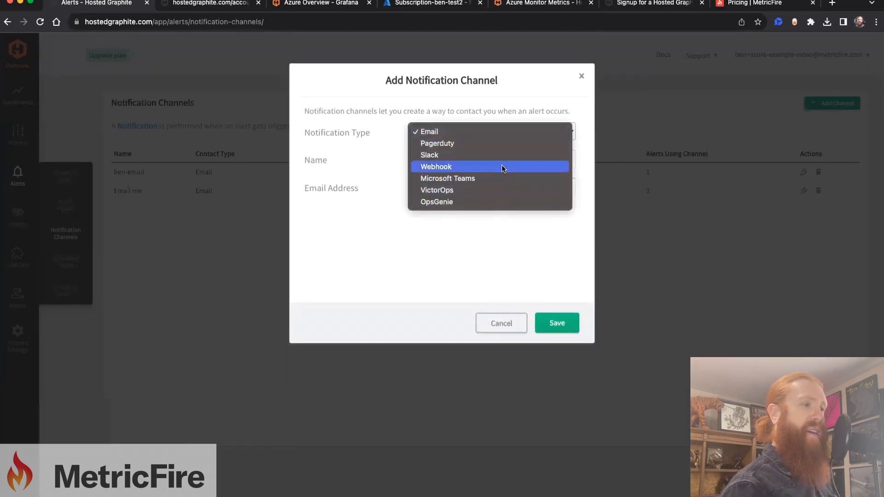
pyautogui.click(494, 243)
pyautogui.click(501, 323)
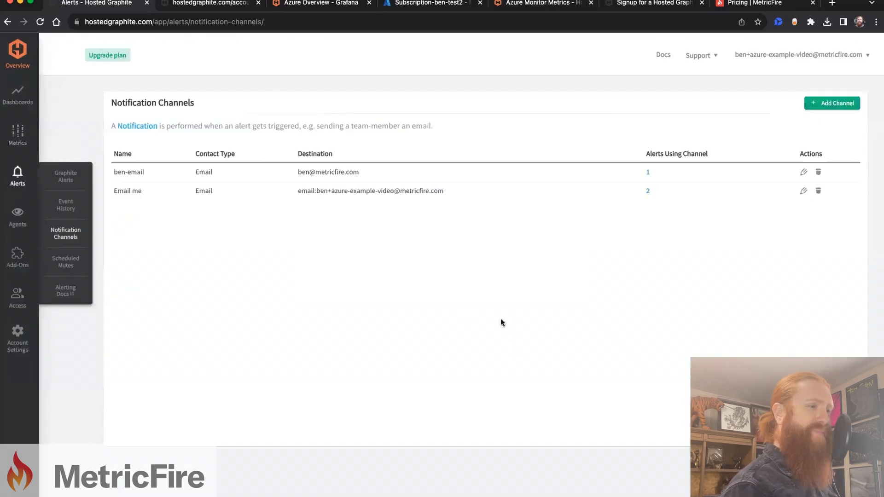
# Step: Isolate individual series in the MySQL Commands panel of the Azure Overview dashboard and review the VMs panels
pyautogui.click(321, 4)
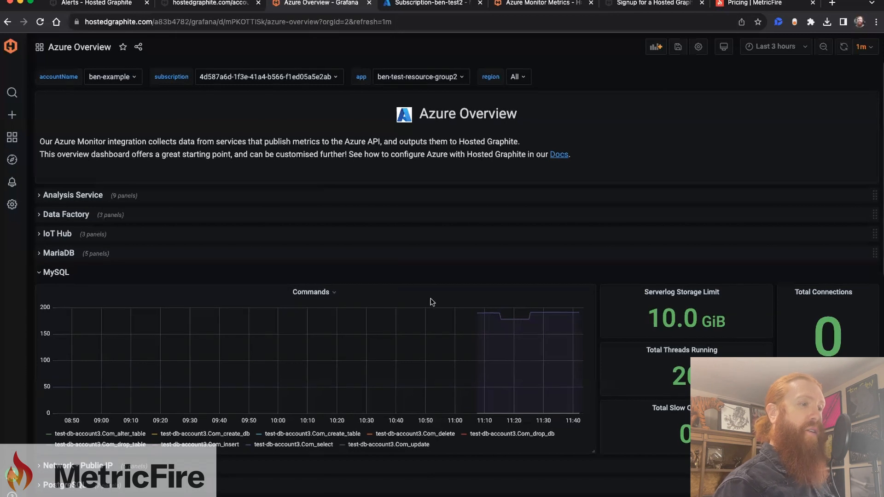
pyautogui.scroll(-3, 431, 302)
pyautogui.click(320, 331)
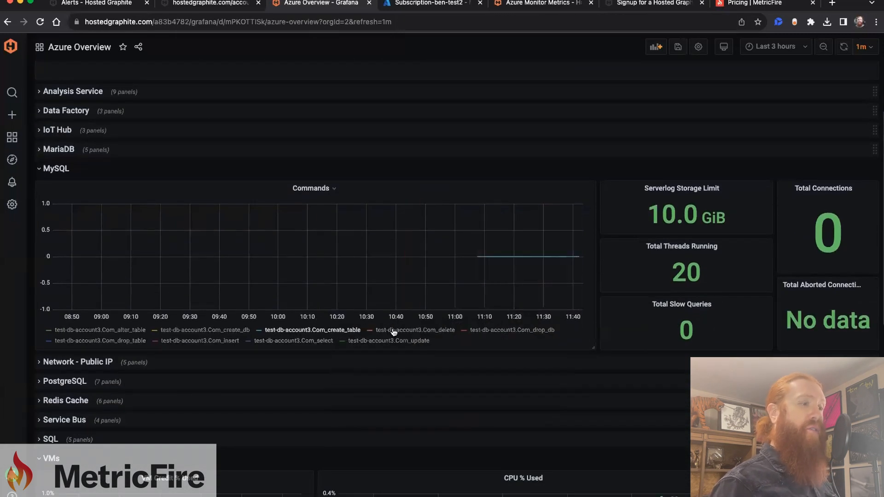
pyautogui.click(394, 331)
pyautogui.click(222, 331)
pyautogui.click(122, 330)
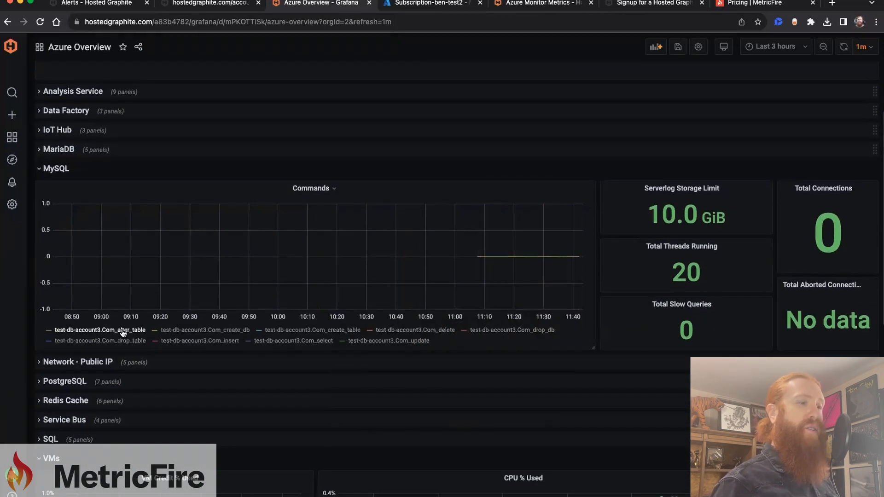
pyautogui.click(122, 341)
pyautogui.click(122, 342)
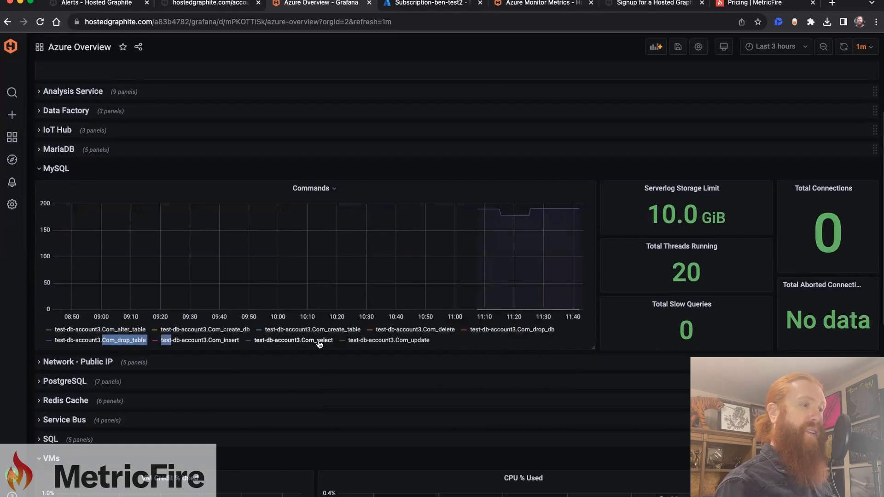
pyautogui.scroll(-4, 417, 369)
pyautogui.scroll(-5, 421, 372)
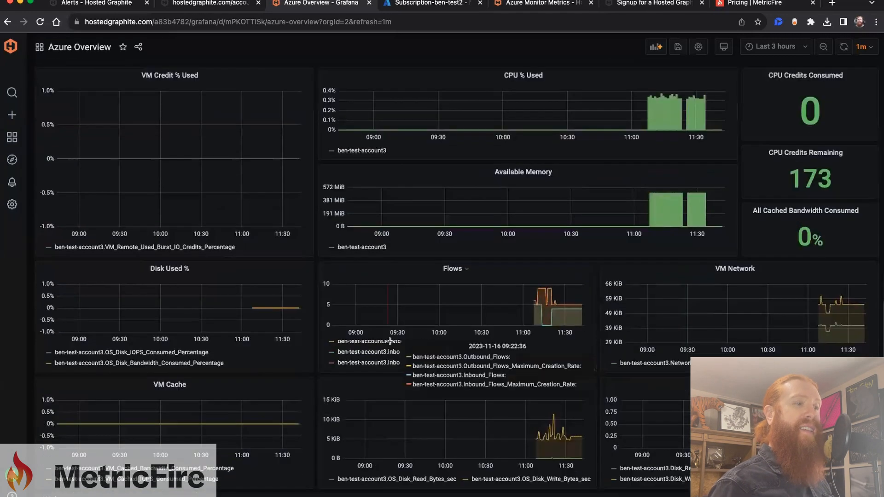
# Step: View the Hosted Graphite signup page and examine the MetricFire pricing plans, including the Basic plan's metric tiers
pyautogui.click(652, 4)
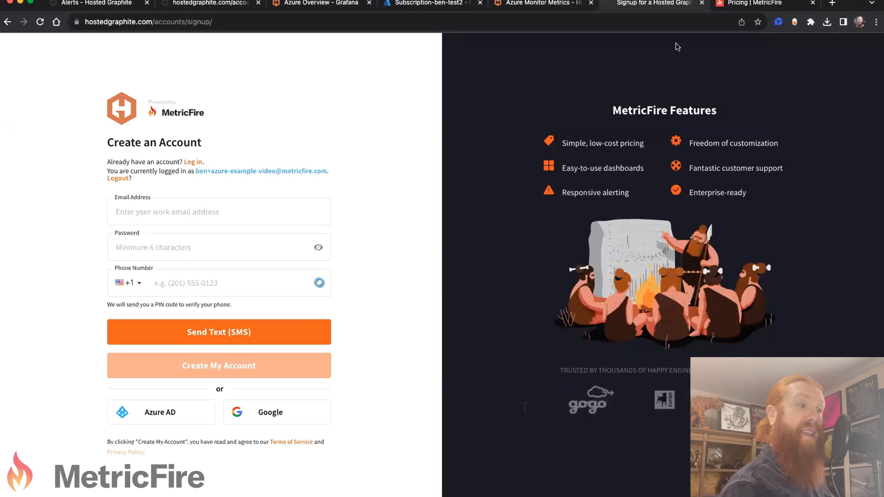
pyautogui.click(760, 3)
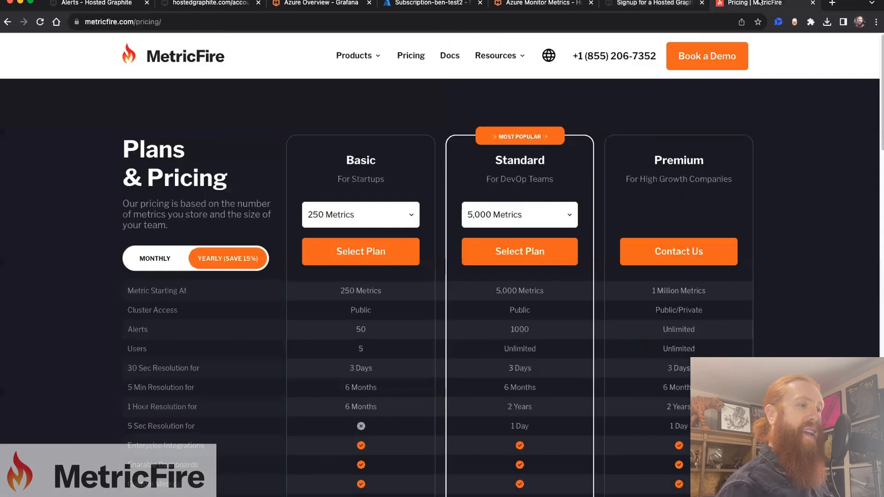
pyautogui.click(345, 224)
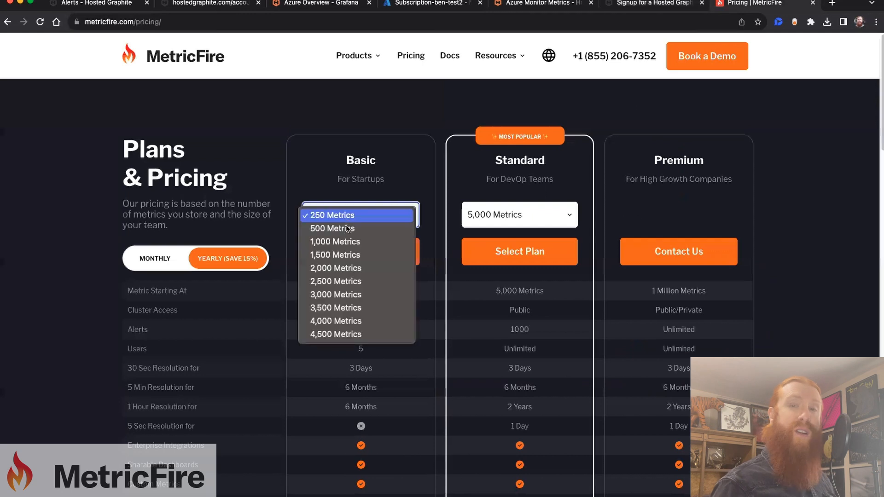
pyautogui.click(377, 219)
pyautogui.scroll(-10, 395, 230)
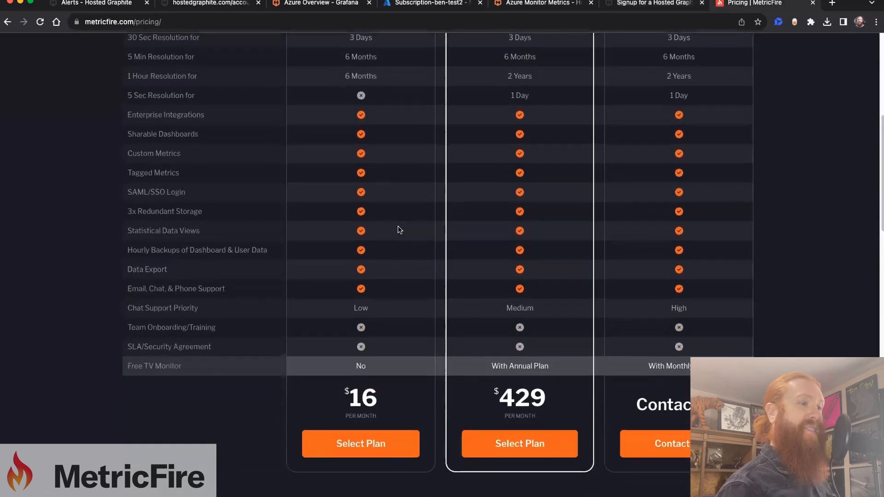
pyautogui.scroll(10, 394, 225)
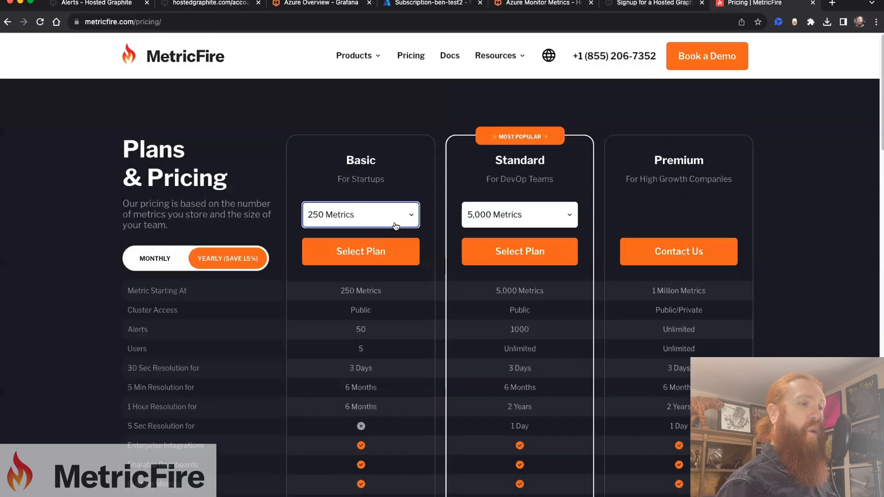